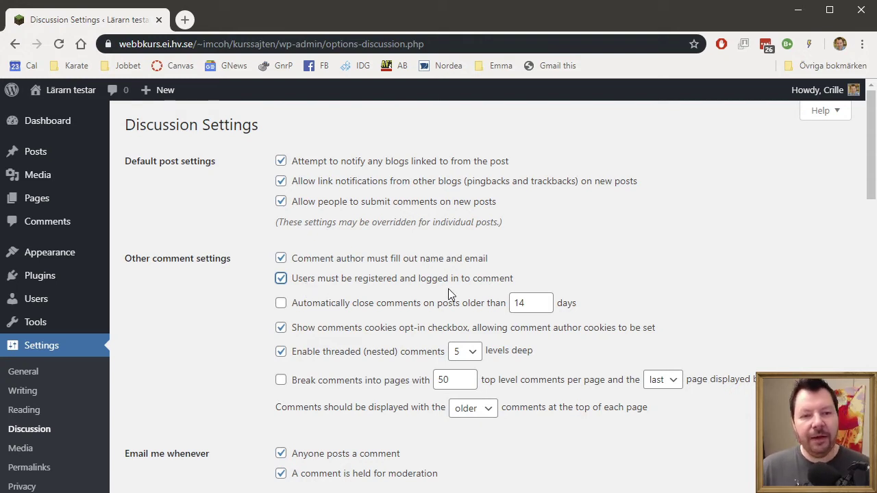
# - Save the Discussion Settings so only registered, logged-in users can comment
pyautogui.scroll(-1, 440, 289)
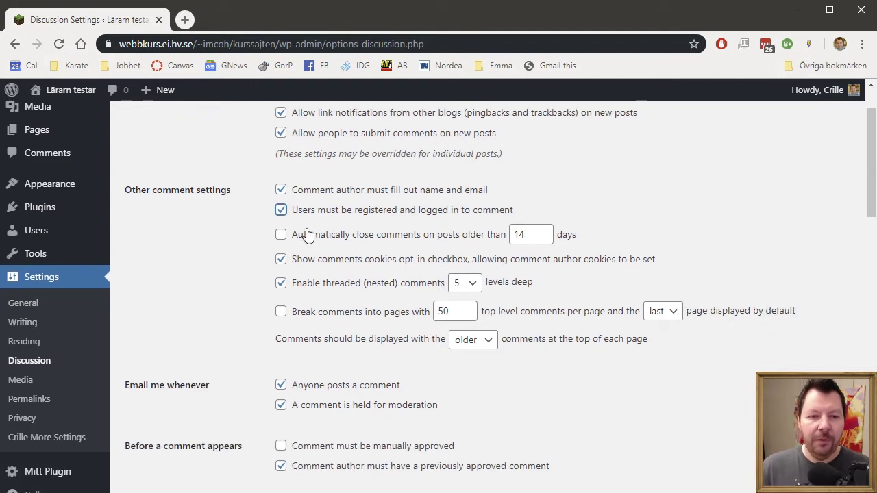
pyautogui.scroll(1, 377, 242)
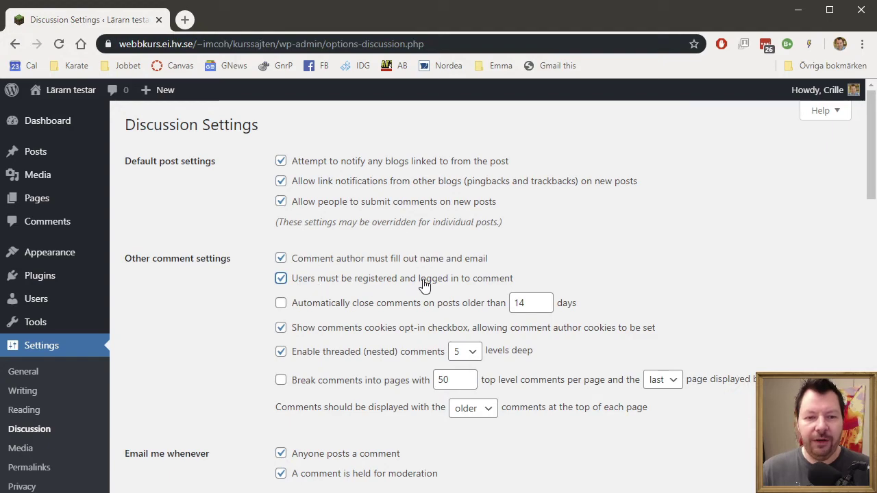
pyautogui.scroll(-15, 285, 293)
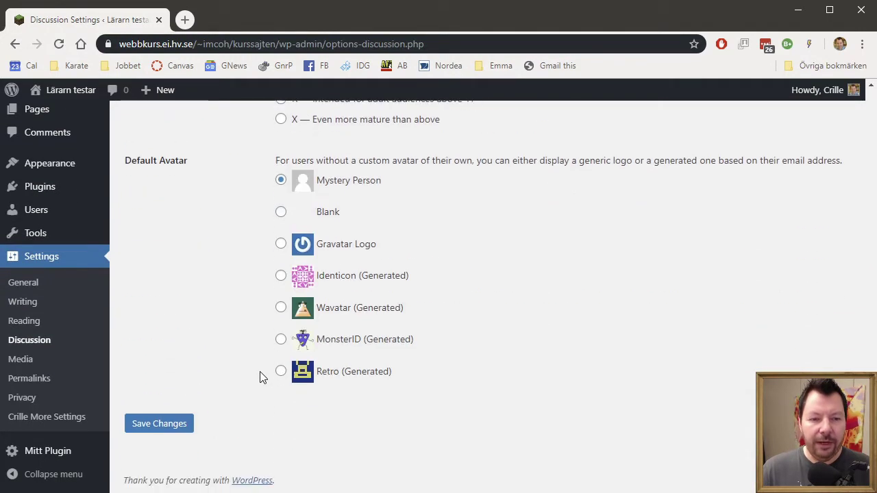
pyautogui.click(160, 429)
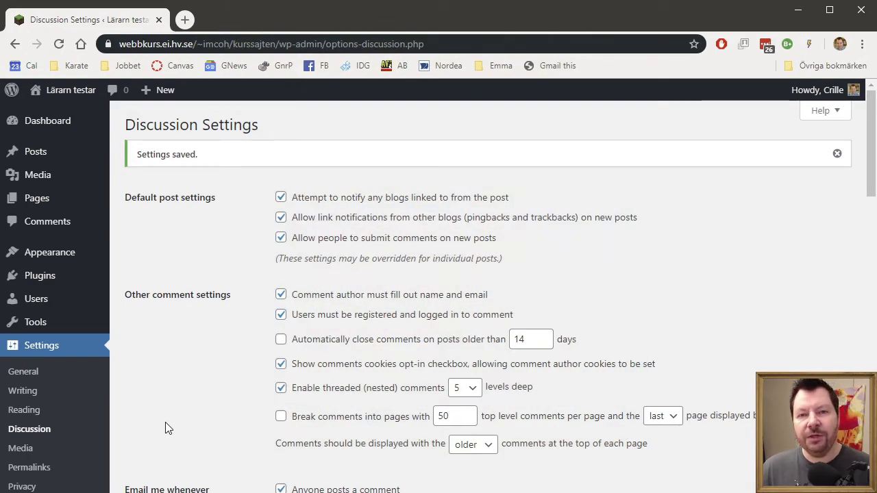
# - Activate Akismet Anti-Spam under Installed Plugins and start setting up its Akismet account
pyautogui.moveTo(75, 280)
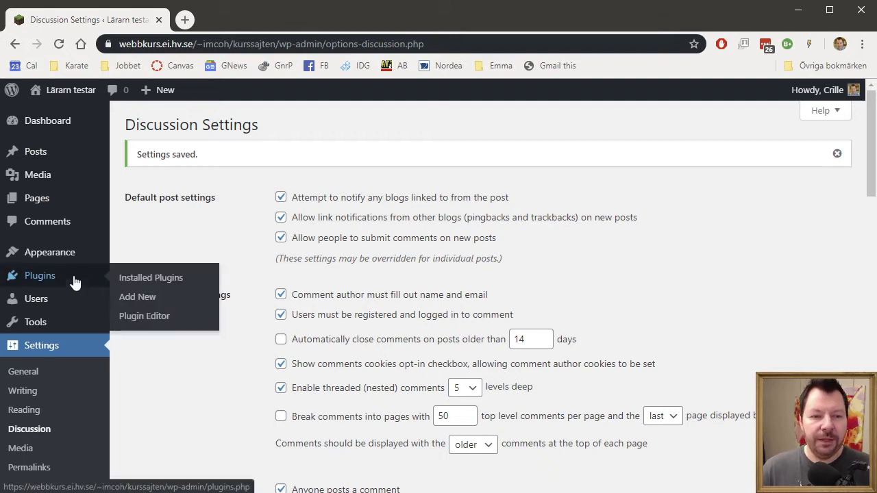
pyautogui.click(152, 284)
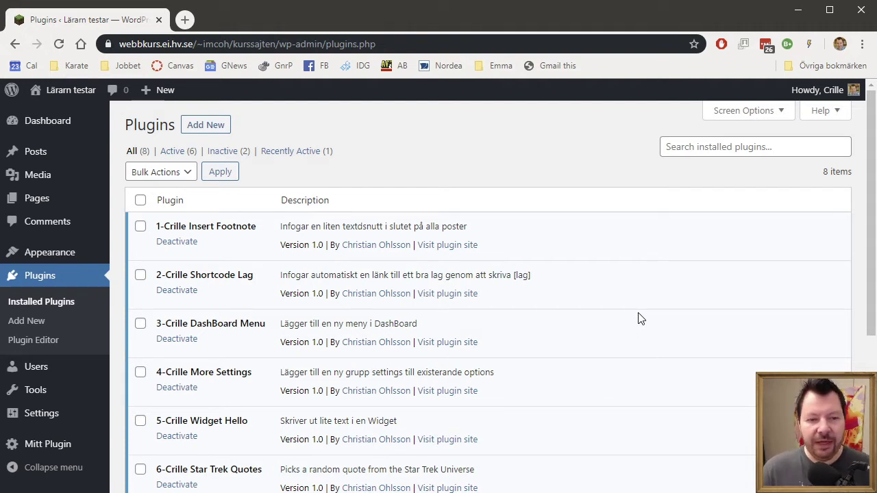
pyautogui.scroll(-4, 640, 320)
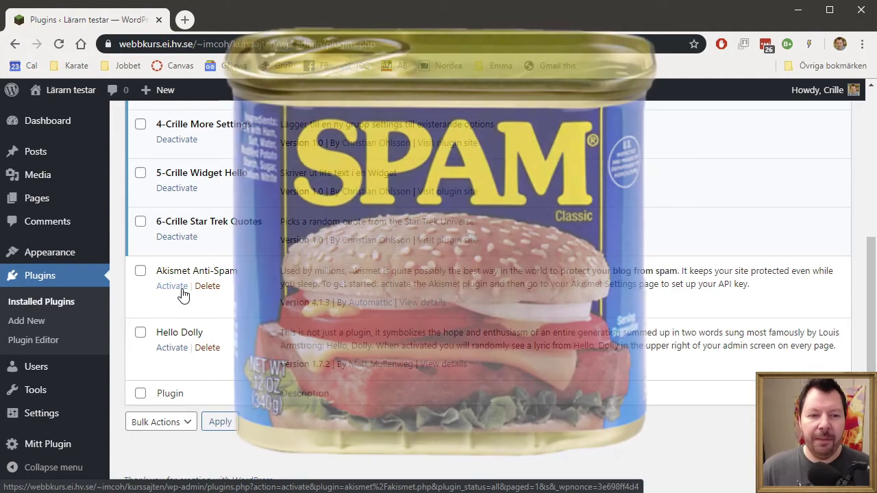
pyautogui.click(182, 291)
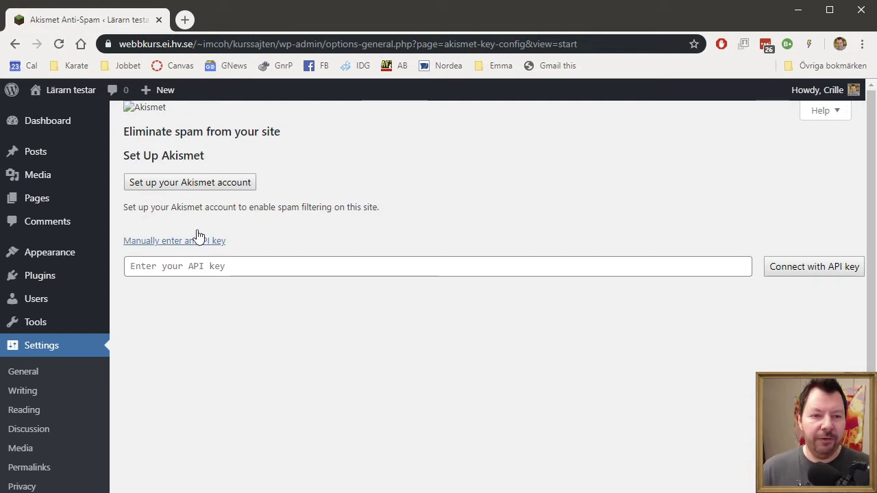
pyautogui.click(167, 189)
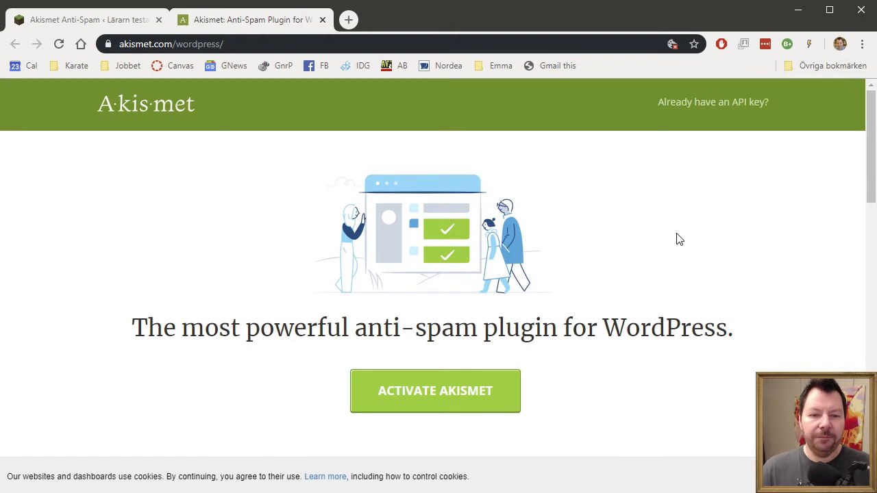
# - Begin Akismet activation, dismiss the cookie notice, and enter the e-mail address and a username
pyautogui.click(439, 409)
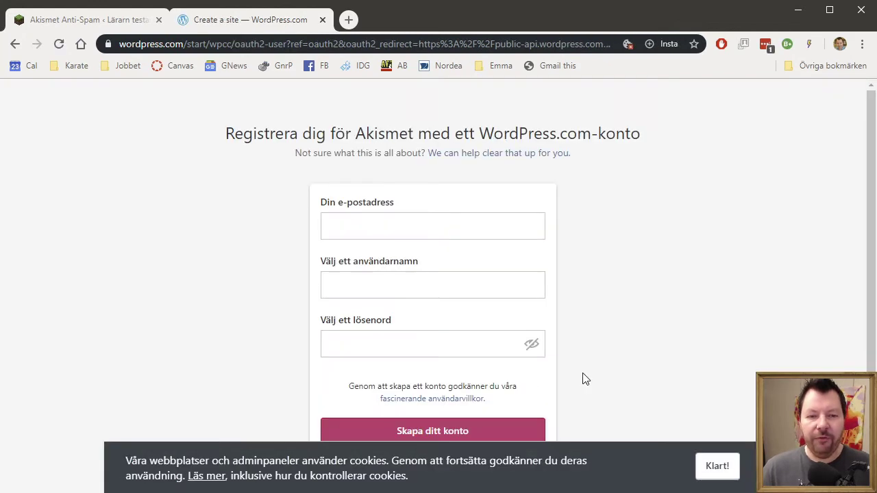
pyautogui.click(718, 467)
pyautogui.click(353, 254)
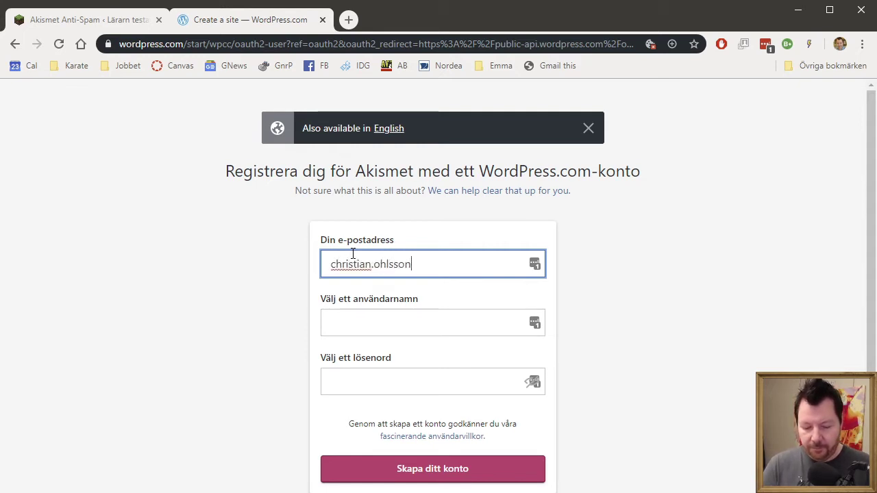
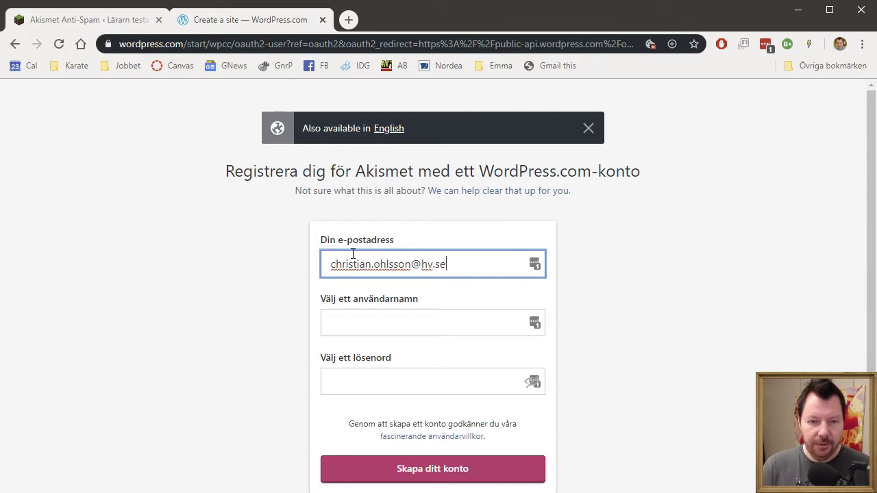
pyautogui.press('Tab')
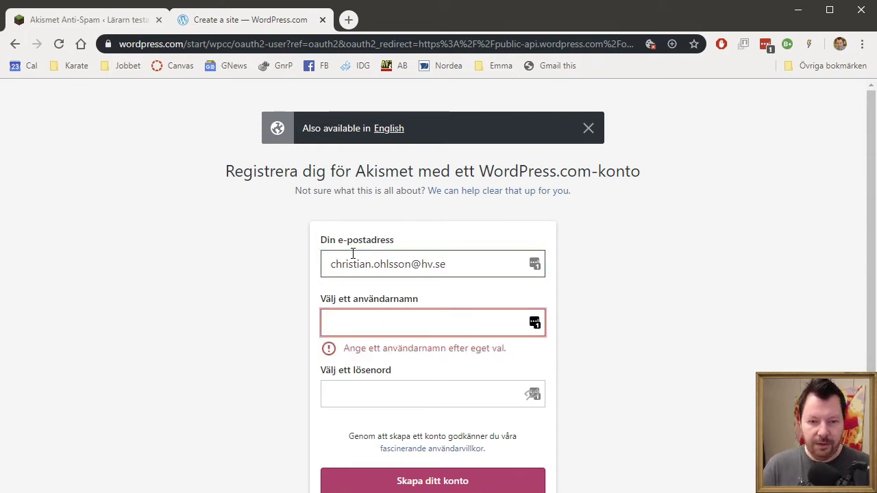
pyautogui.write('crille')
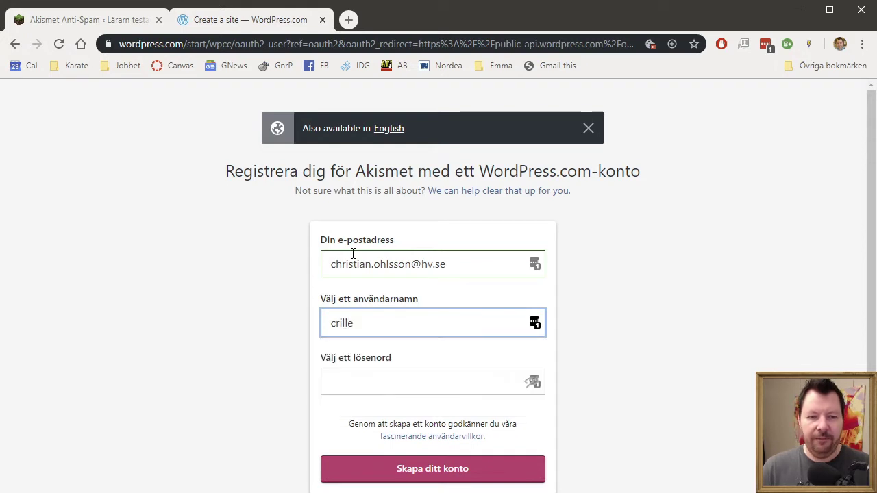
# - Fill the password field with a browser-generated strong password
pyautogui.click(427, 382)
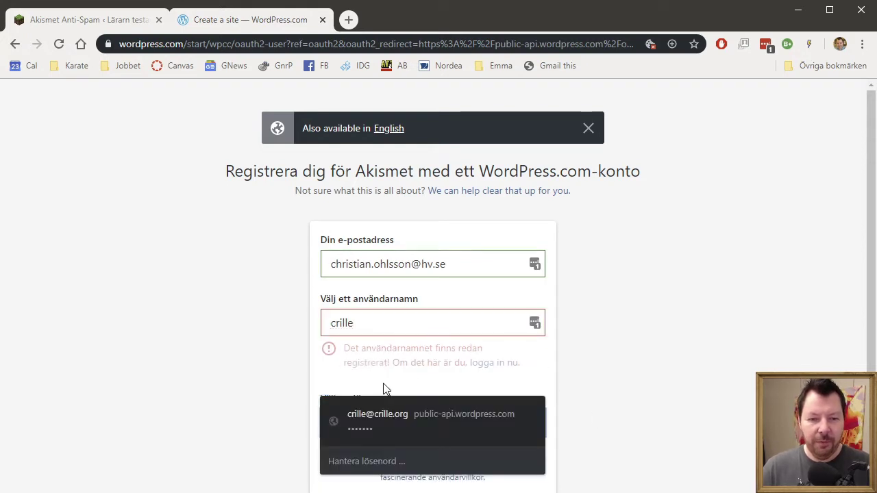
pyautogui.rightClick(385, 387)
pyautogui.click(327, 383)
pyautogui.click(396, 425)
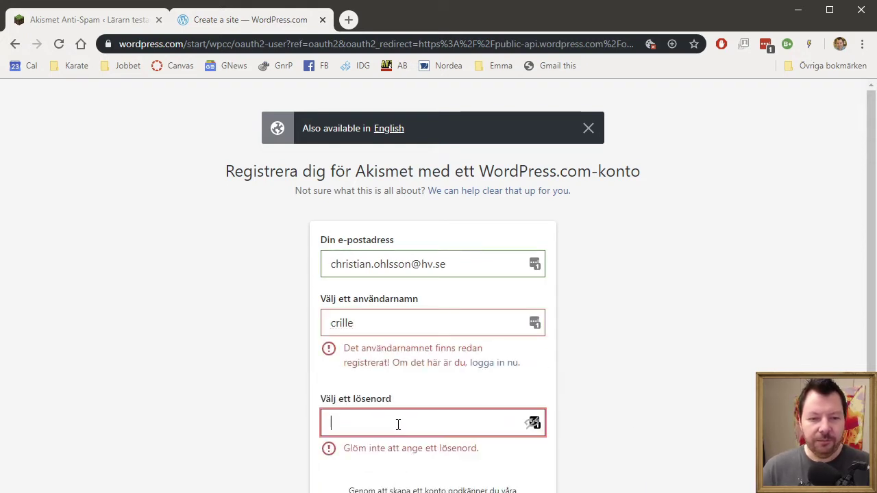
pyautogui.rightClick(398, 424)
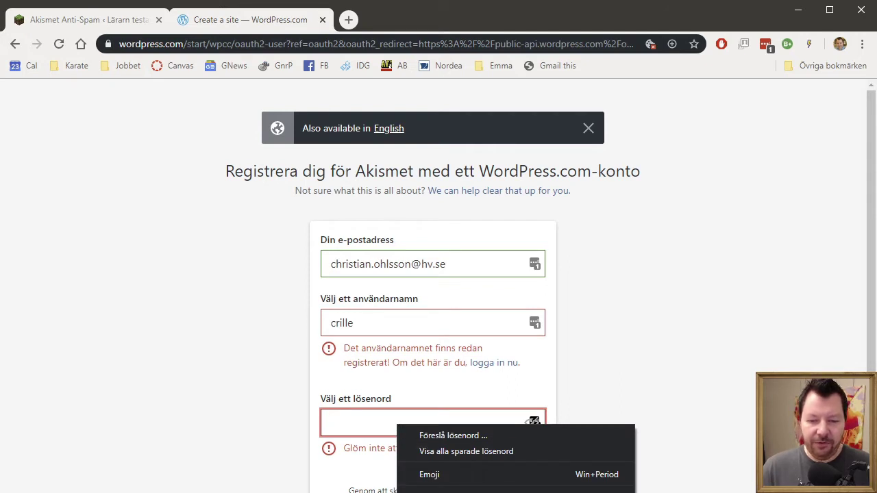
pyautogui.click(534, 421)
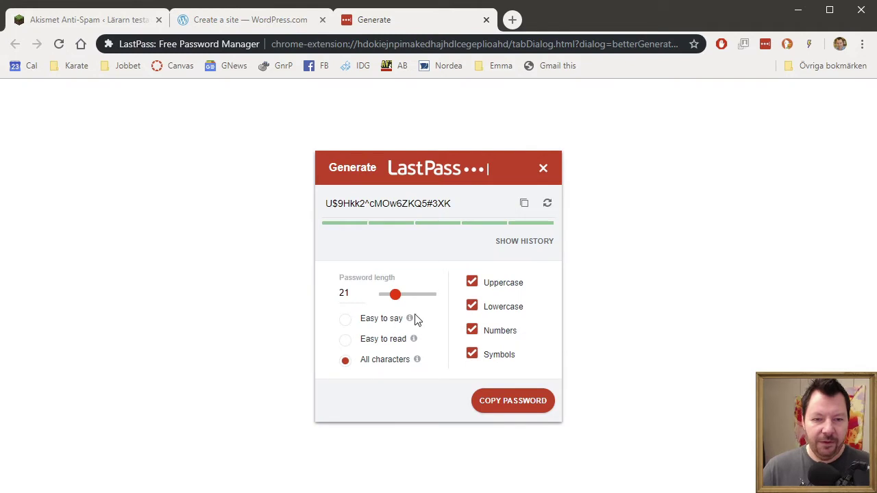
pyautogui.click(526, 405)
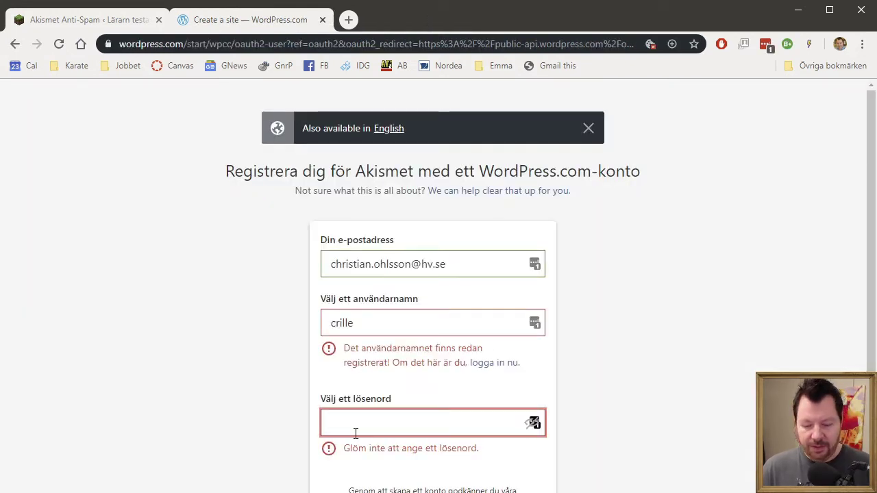
pyautogui.hotkey('ctrl', 'v')
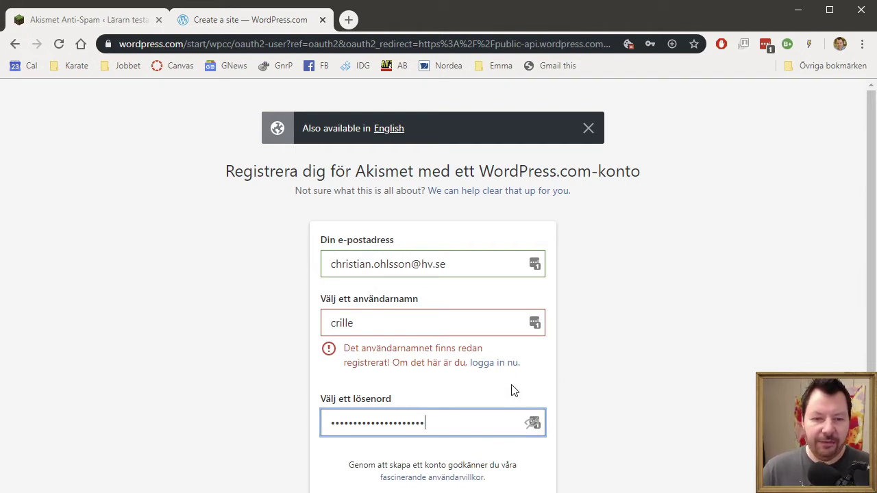
# - Replace the taken username with a longer name based on the owner's name and check availability
pyautogui.click(391, 320)
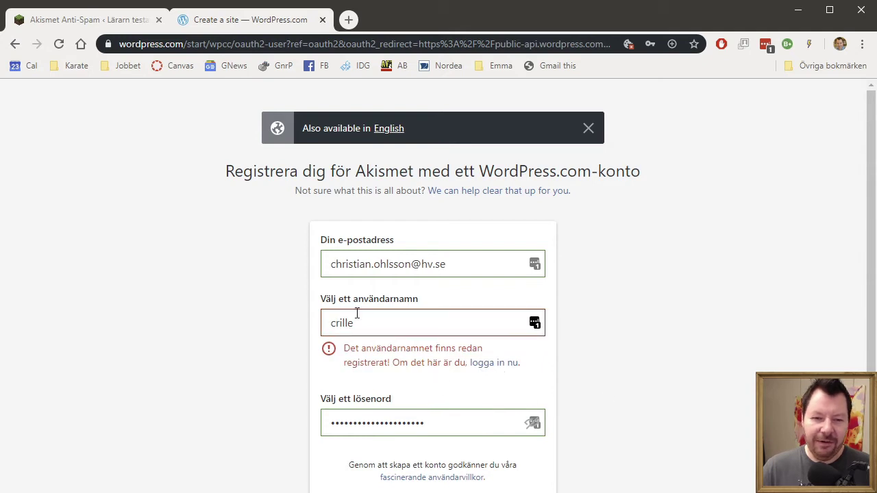
pyautogui.click(395, 319)
pyautogui.moveTo(395, 319); pyautogui.dragTo(231, 329)
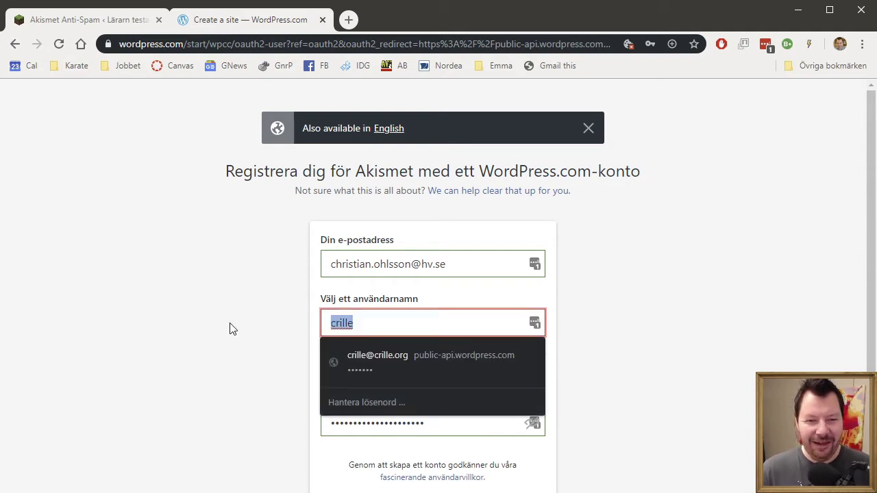
pyautogui.click(738, 356)
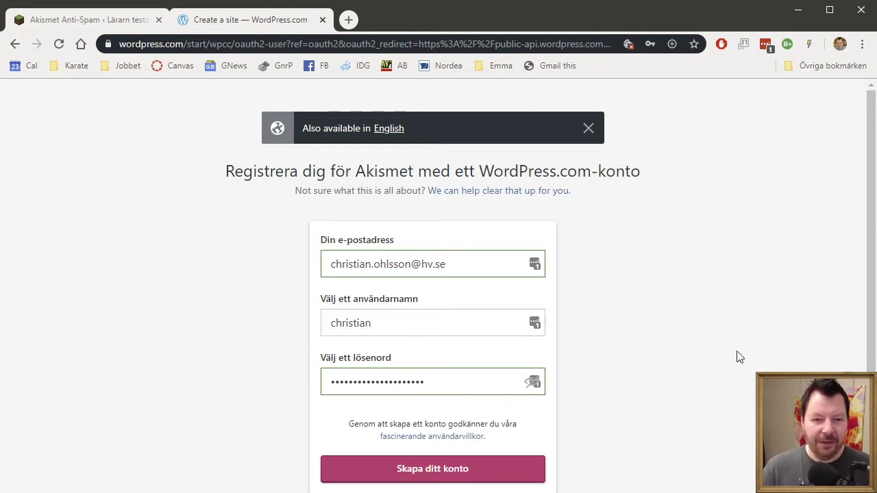
pyautogui.click(396, 327)
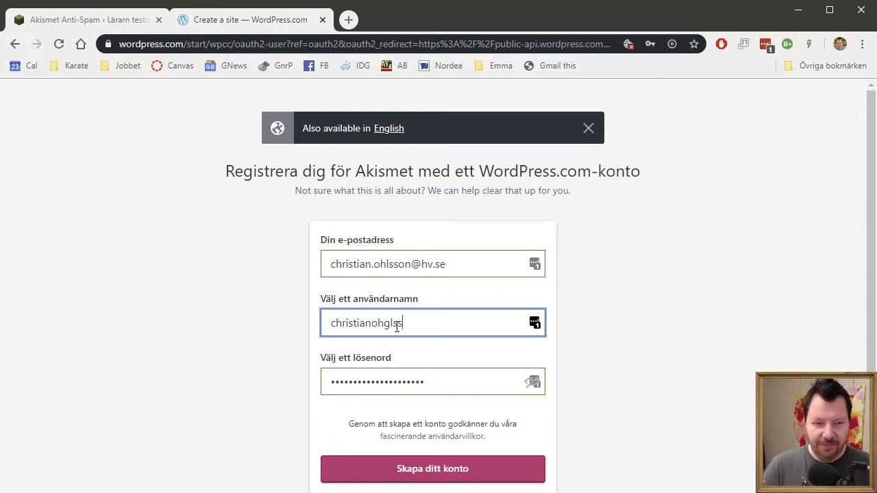
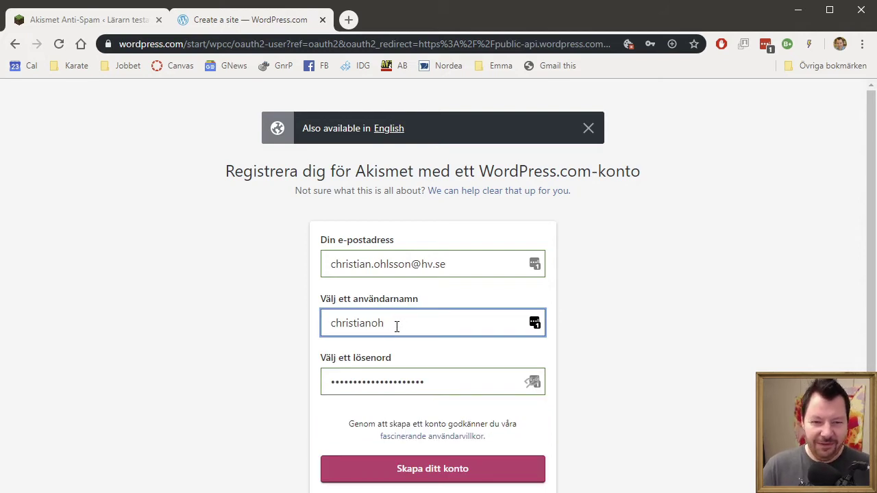
pyautogui.click(748, 329)
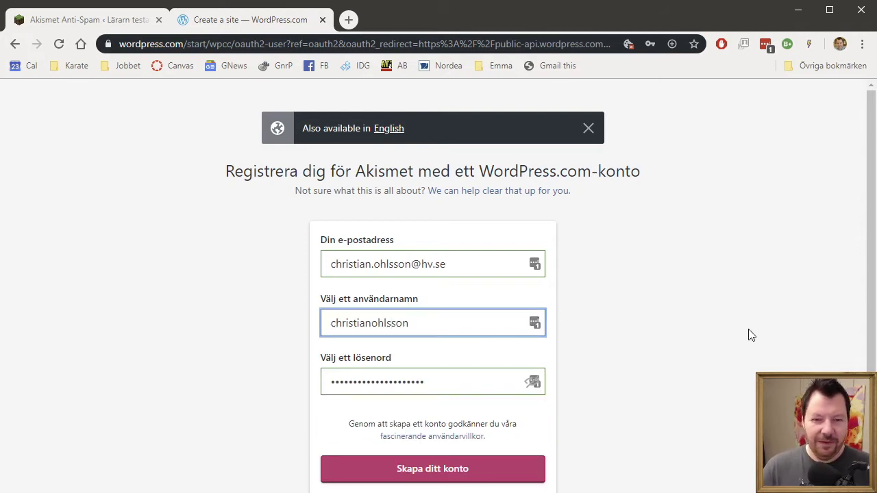
# - Append 123456 to the username so it validates, then create the WordPress.com account
pyautogui.click(446, 327)
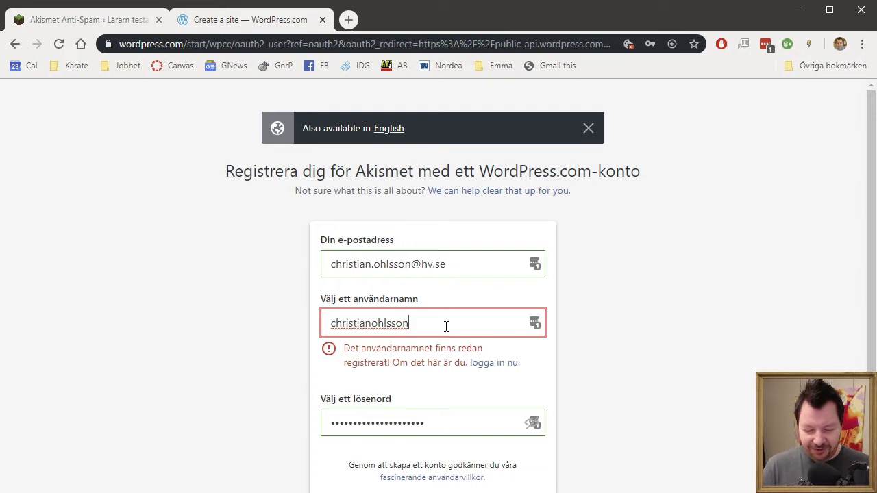
pyautogui.write('123456')
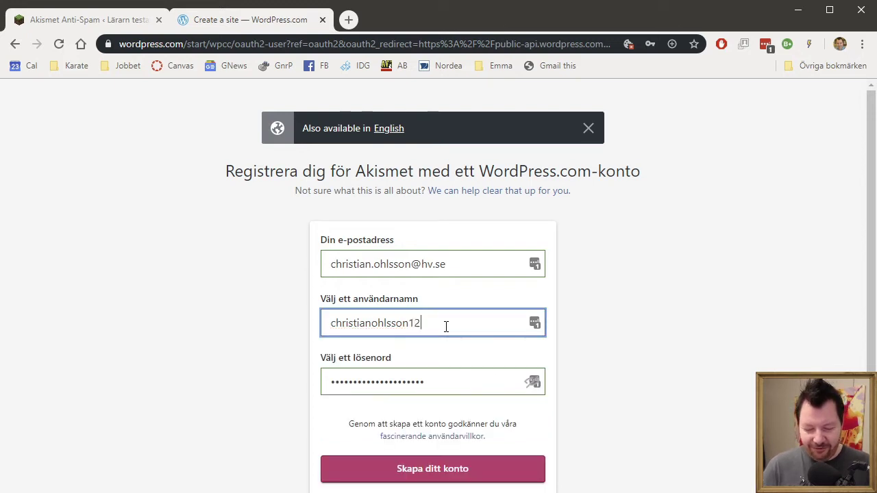
pyautogui.hotkey('ctrl', 'a')
pyautogui.click(668, 369)
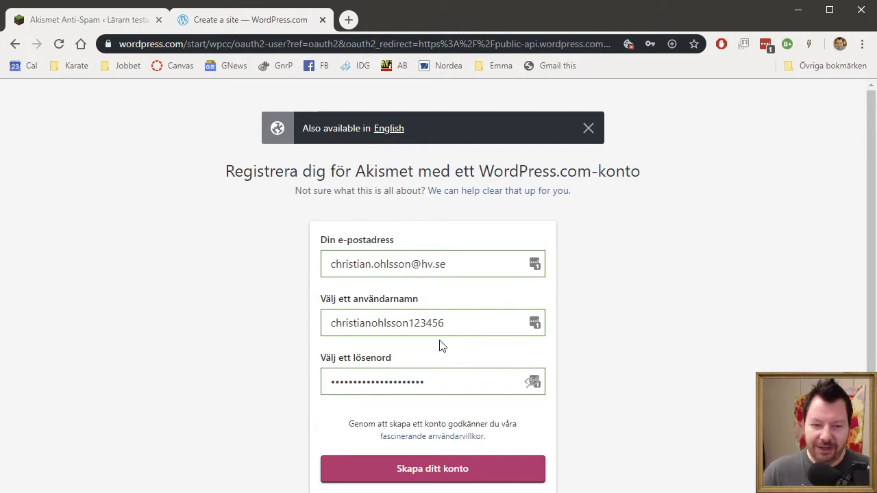
pyautogui.click(428, 468)
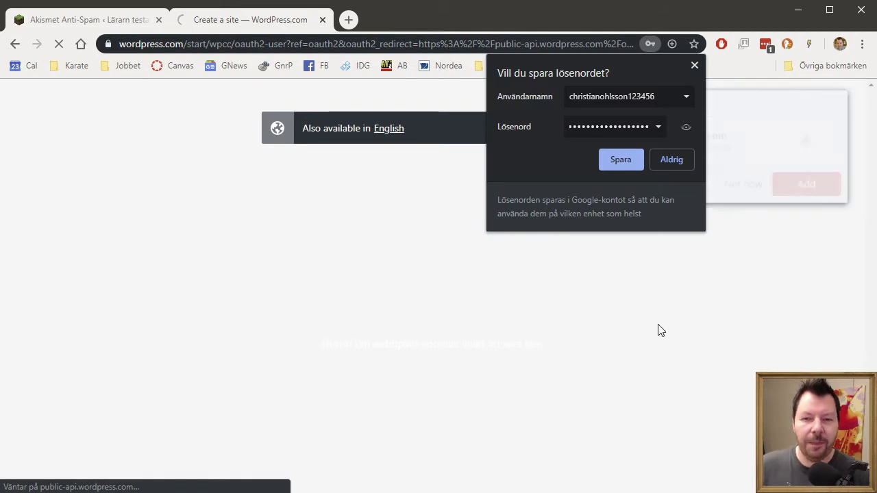
# - Dismiss the password-save prompts, choose the Personal plan and set the price to €0/year
pyautogui.click(696, 65)
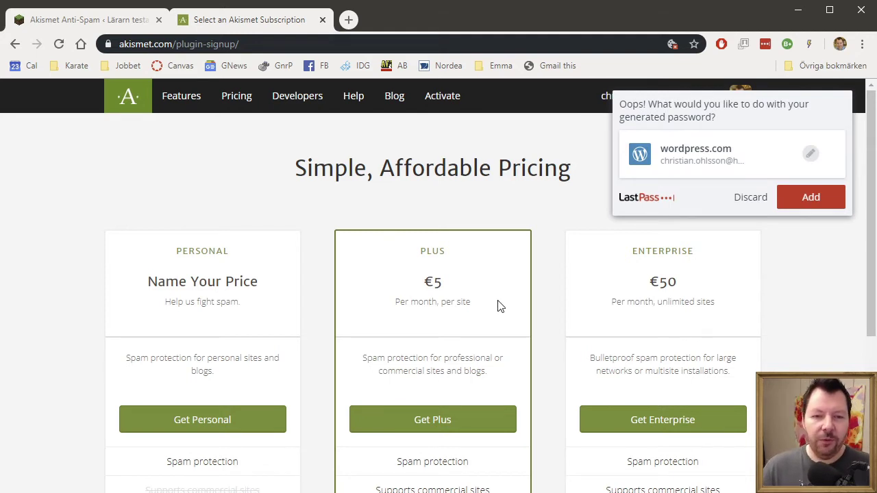
pyautogui.click(751, 198)
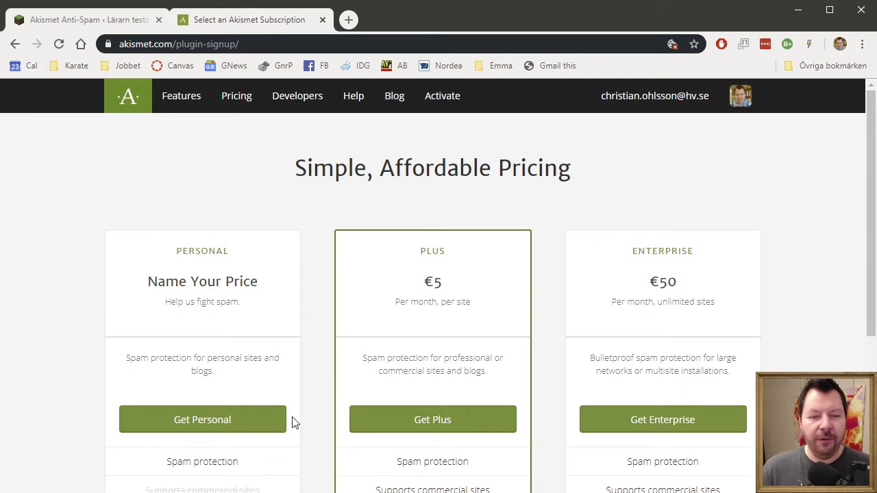
pyautogui.click(229, 434)
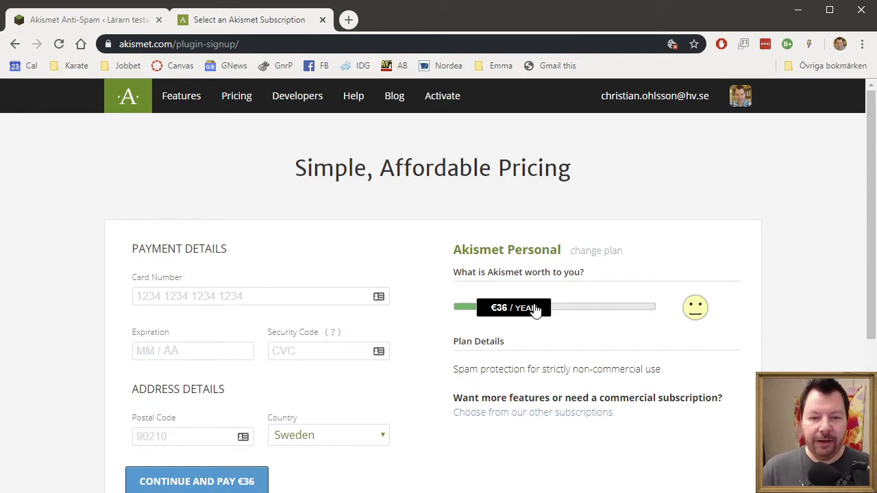
pyautogui.moveTo(535, 310); pyautogui.dragTo(313, 313)
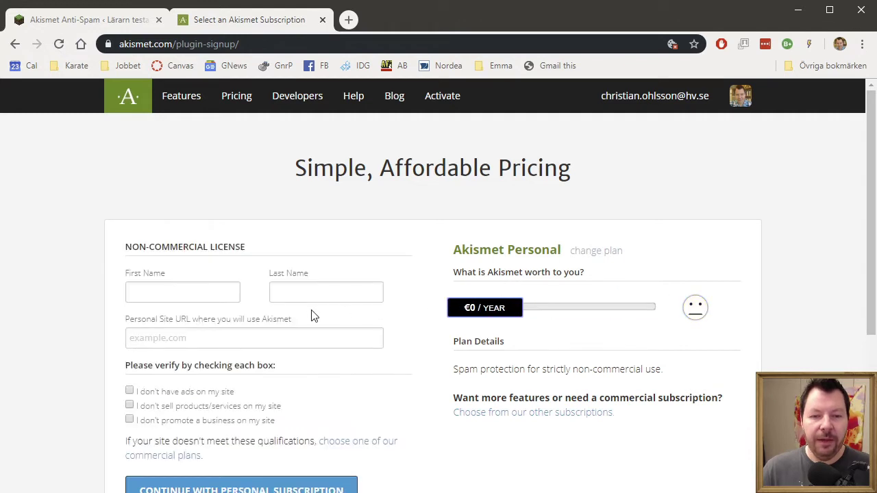
pyautogui.click(164, 292)
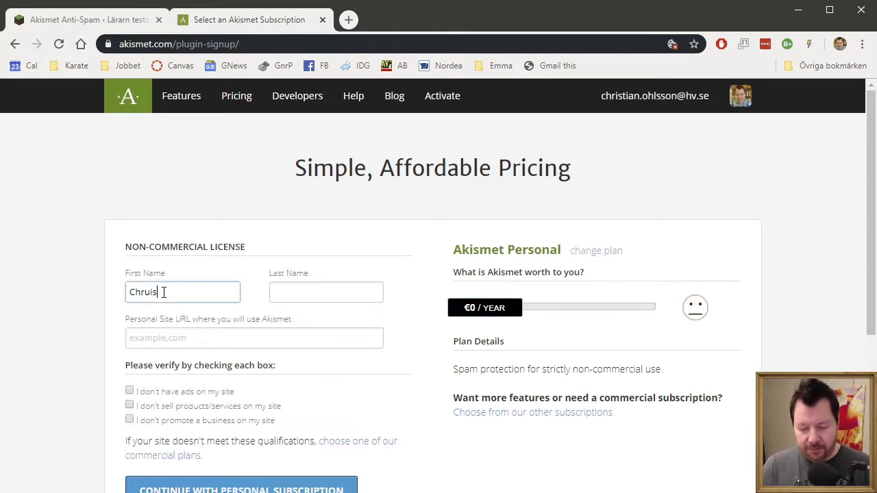
pyautogui.press('Tab')
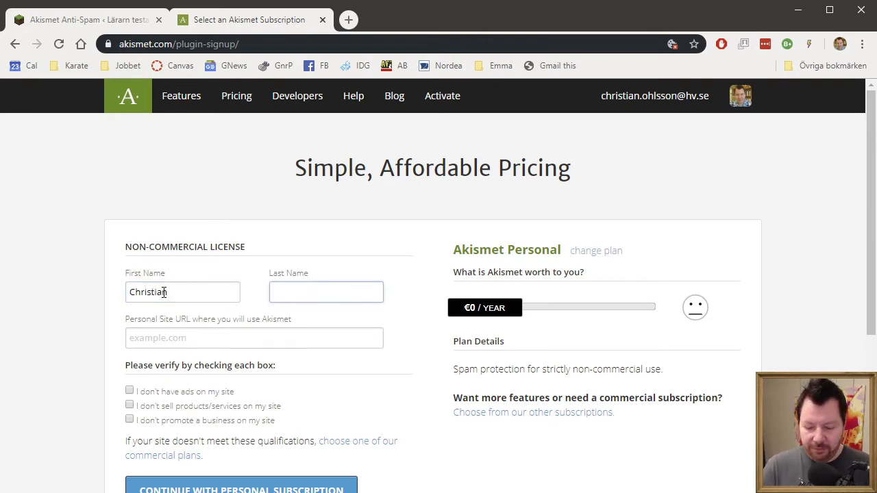
pyautogui.press('Tab')
pyautogui.write('htpp')
pyautogui.press('BackSpace')
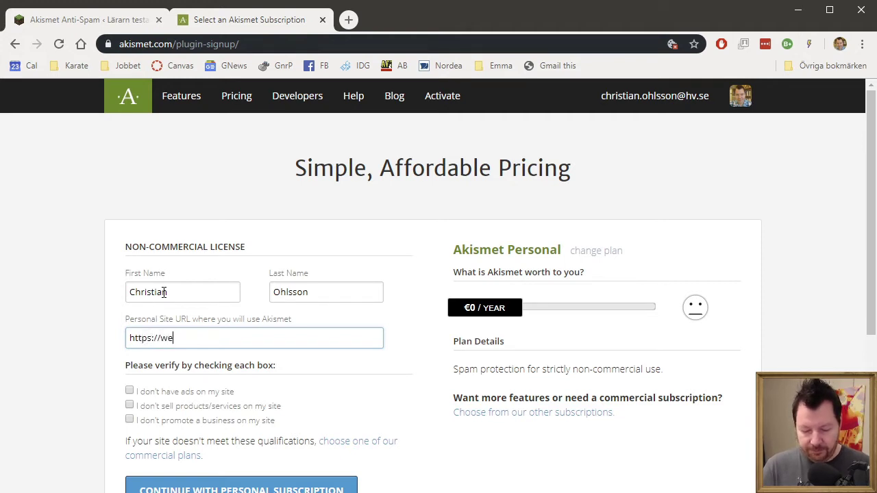
pyautogui.write('bbkurs')
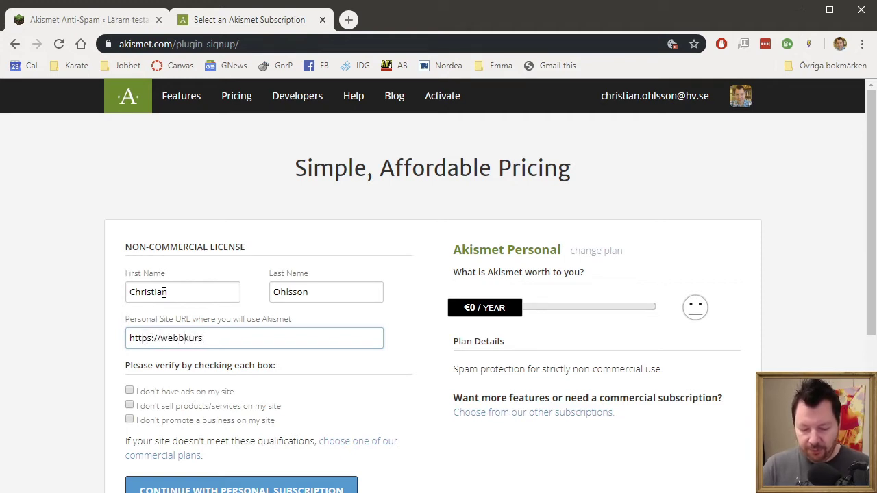
pyautogui.write('.ei.hv.se')
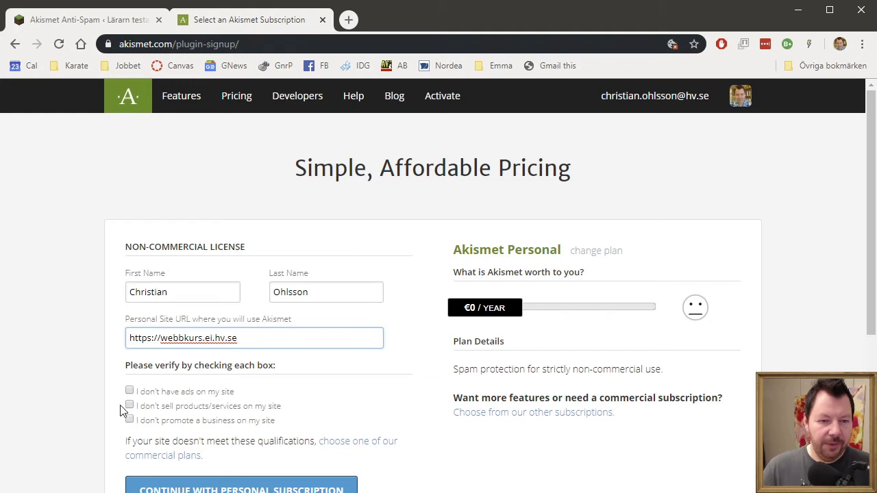
# - Tick the eligibility boxes (no ads, no products or services) and continue with the Personal subscription
pyautogui.scroll(-1, 62, 413)
pyautogui.click(130, 324)
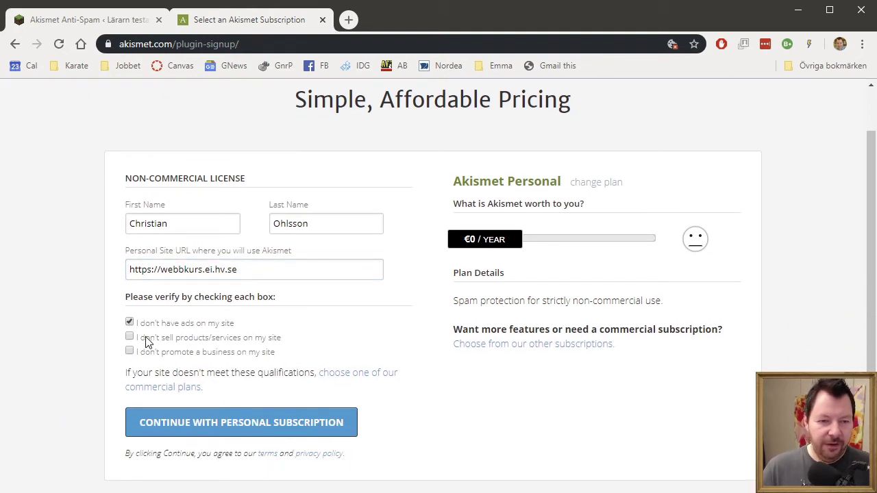
pyautogui.click(129, 337)
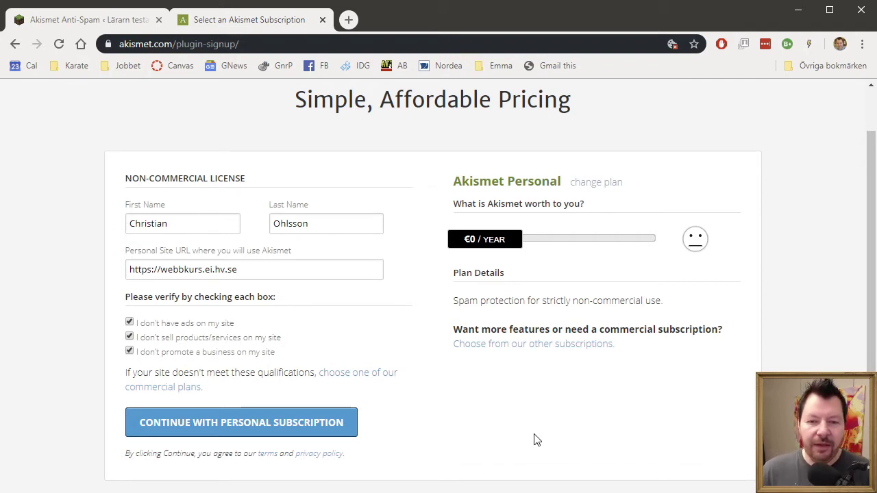
pyautogui.scroll(-2, 534, 439)
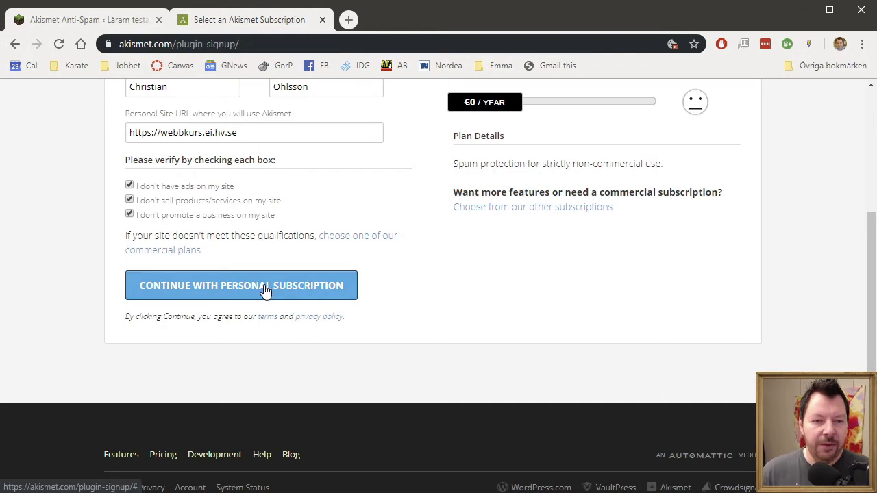
pyautogui.click(265, 287)
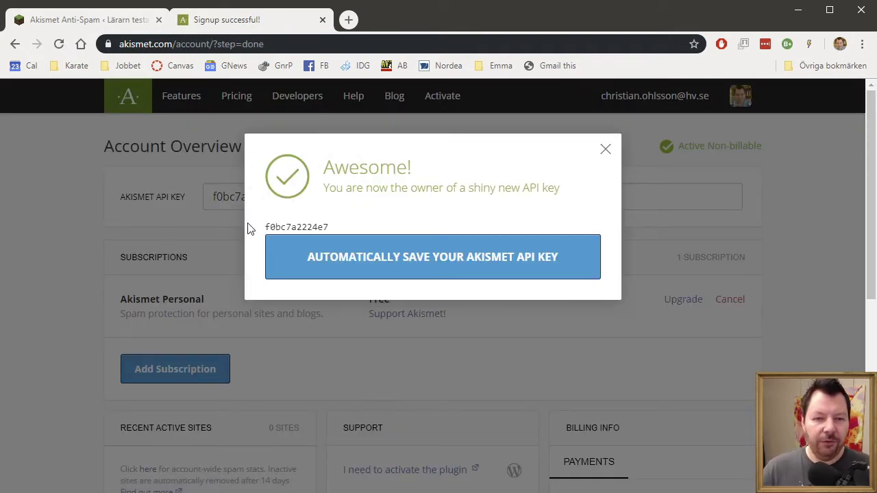
# - Auto-save the new Akismet API key to the WordPress site and copy it from the API Key field
pyautogui.click(412, 257)
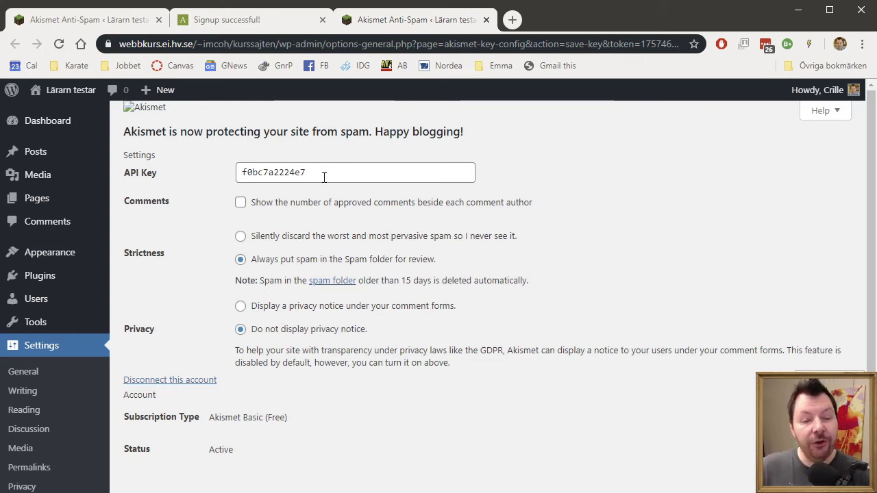
pyautogui.doubleClick(277, 173)
pyautogui.rightClick(277, 173)
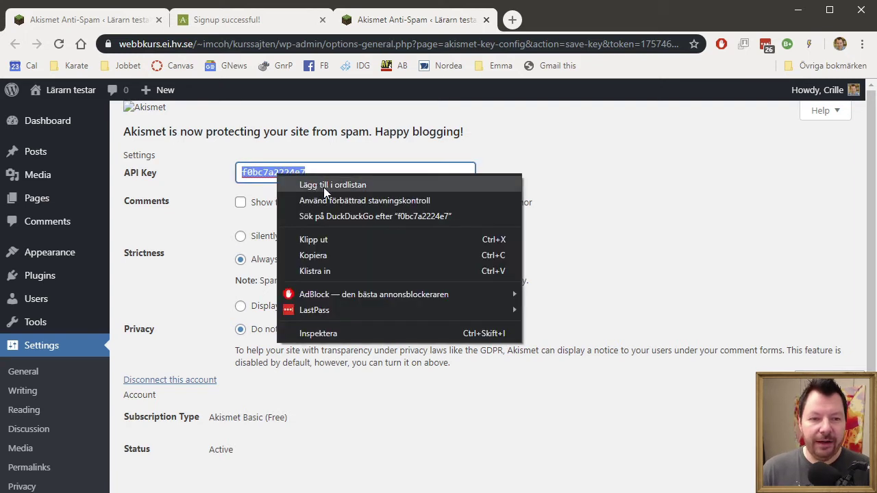
pyautogui.click(326, 253)
pyautogui.click(642, 214)
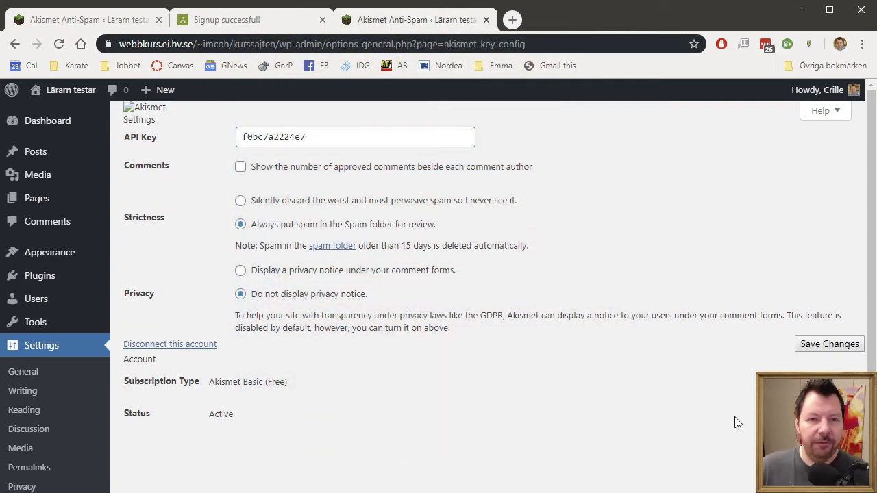
# - Review Installed Plugins with Akismet now configured, then go to the Add Plugins page
pyautogui.moveTo(67, 126)
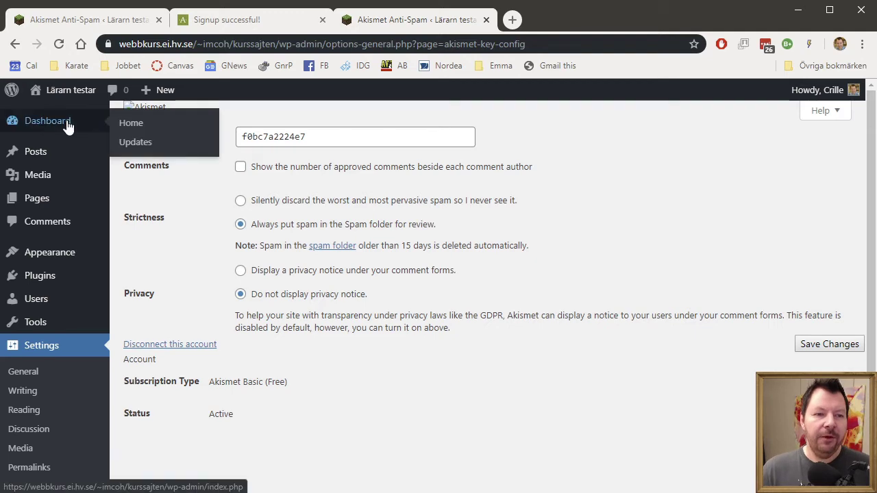
pyautogui.moveTo(68, 280)
pyautogui.click(142, 279)
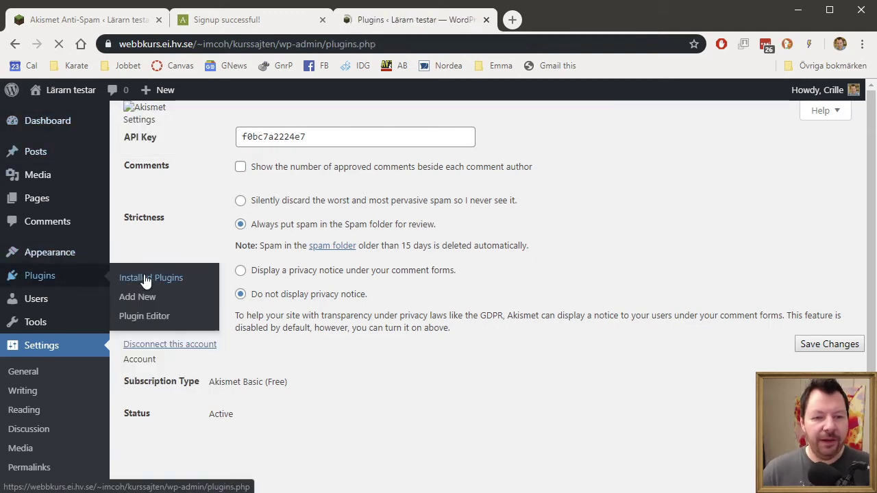
pyautogui.scroll(-4, 505, 322)
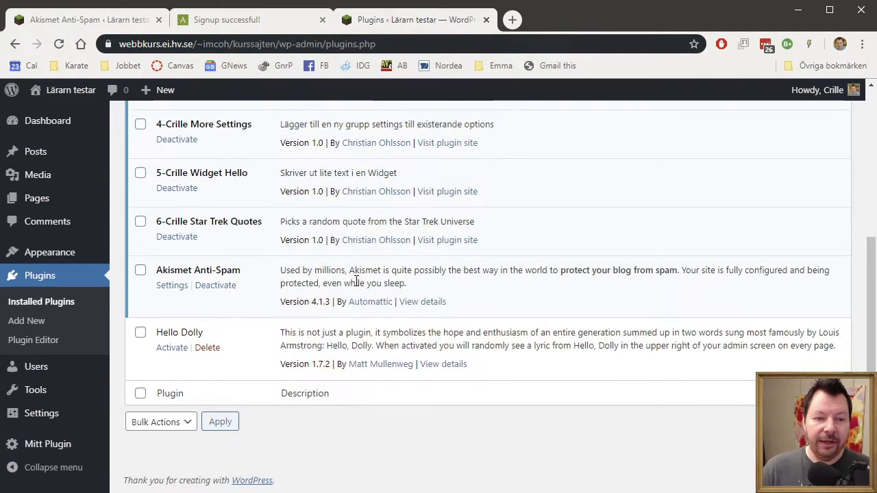
pyautogui.scroll(4, 356, 281)
pyautogui.click(208, 124)
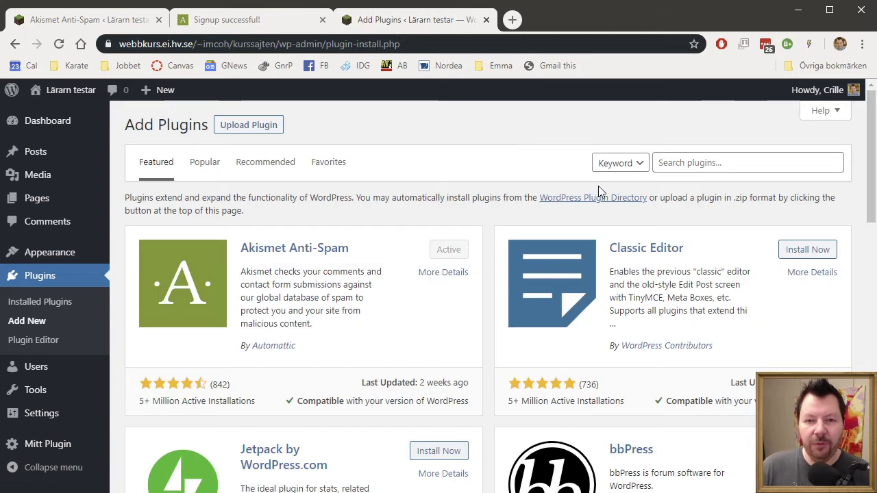
# - Search plugins for 'captcha', then install and activate Math Captcha
pyautogui.click(673, 165)
pyautogui.write('captcha')
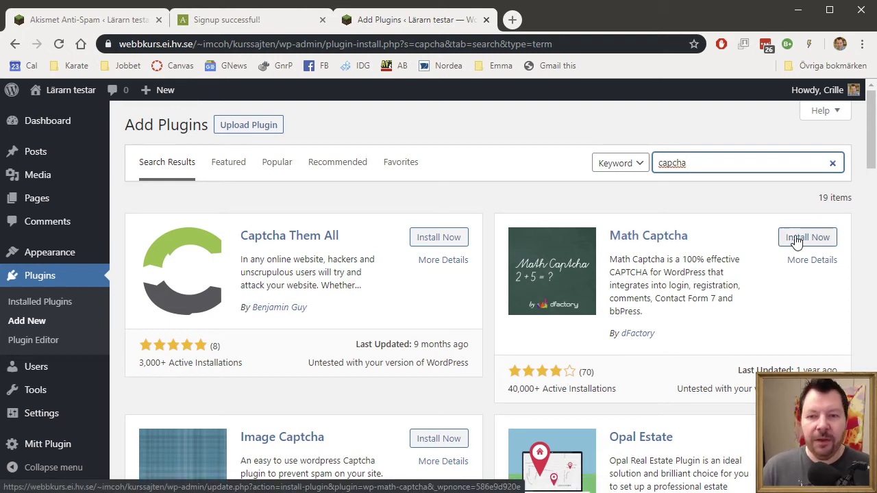
pyautogui.click(827, 240)
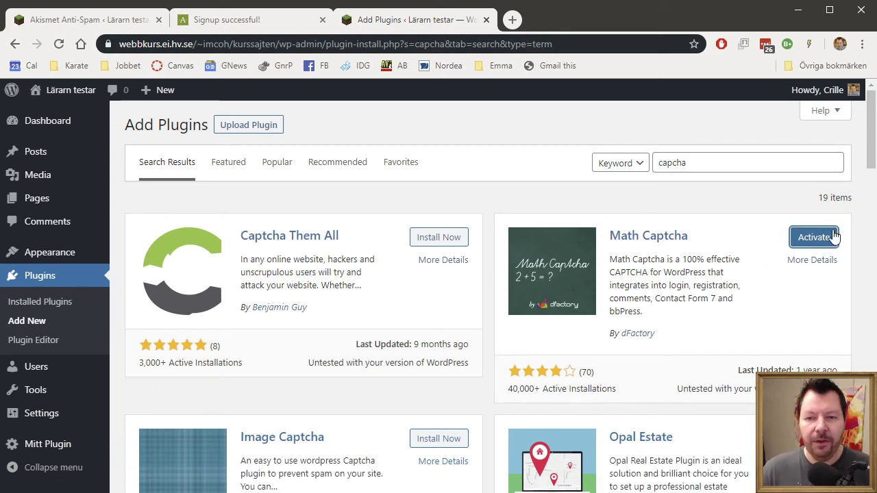
pyautogui.click(820, 237)
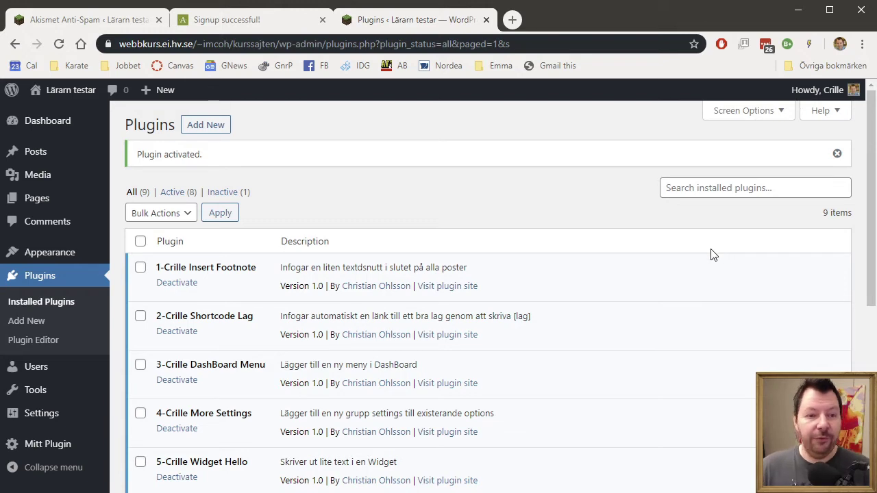
# - Scroll Installed Plugins down to Math Captcha and open its Settings page
pyautogui.scroll(-1, 711, 254)
pyautogui.scroll(-4, 711, 254)
pyautogui.scroll(-1, 711, 253)
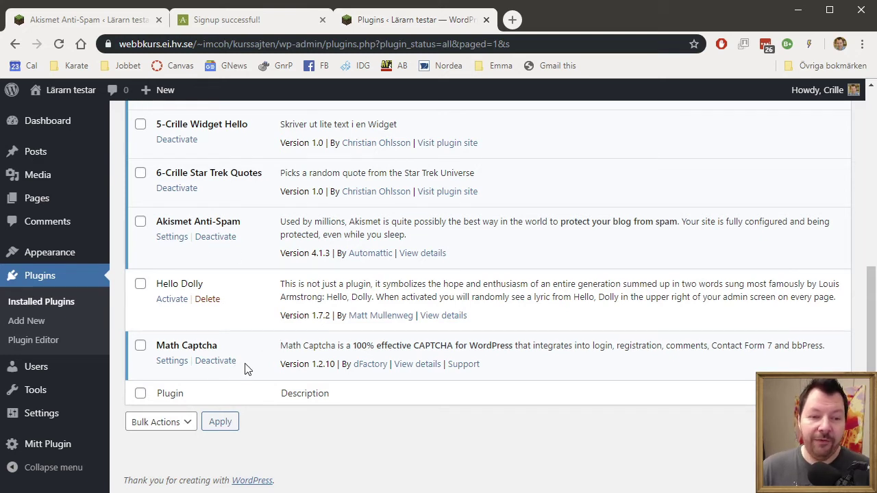
pyautogui.click(172, 361)
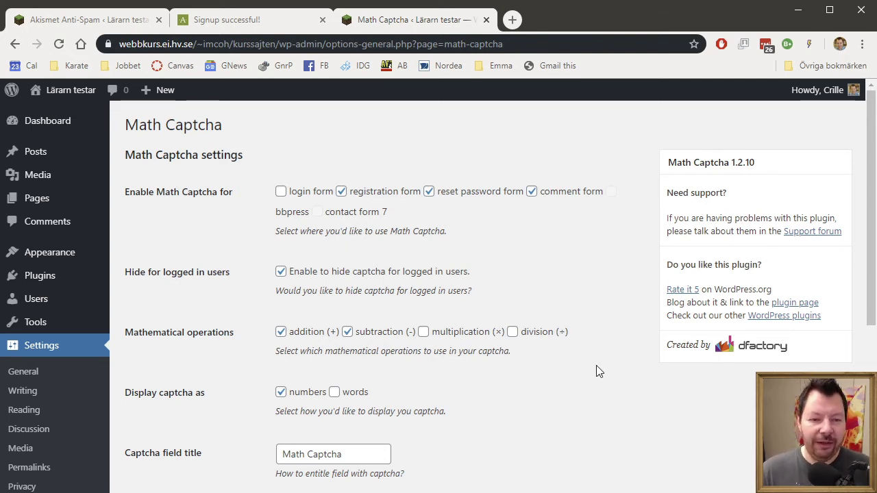
# - Enable Block Direct Comments in Math Captcha, save, and log out from the Howdy menu
pyautogui.scroll(-2, 596, 370)
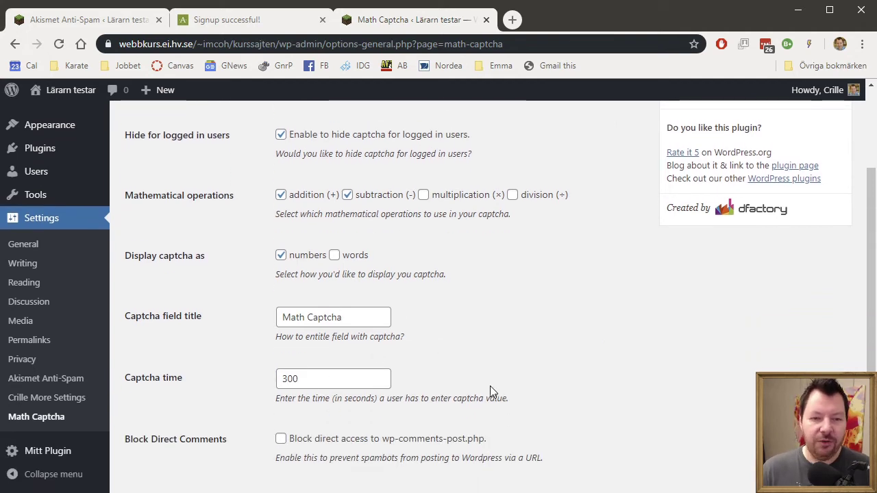
pyautogui.scroll(-2, 492, 387)
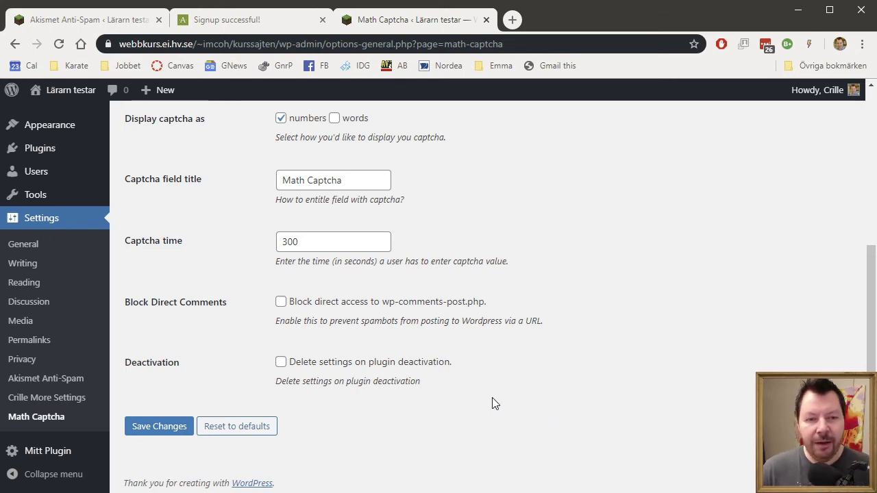
pyautogui.click(281, 302)
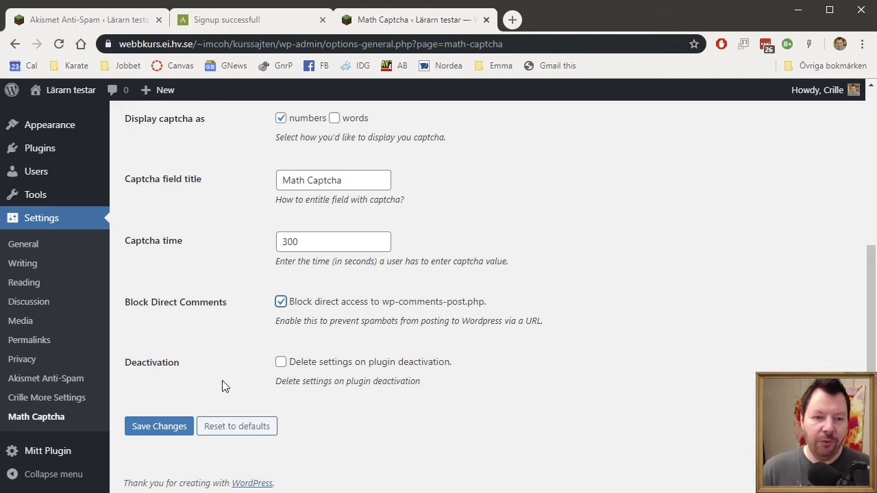
pyautogui.click(169, 427)
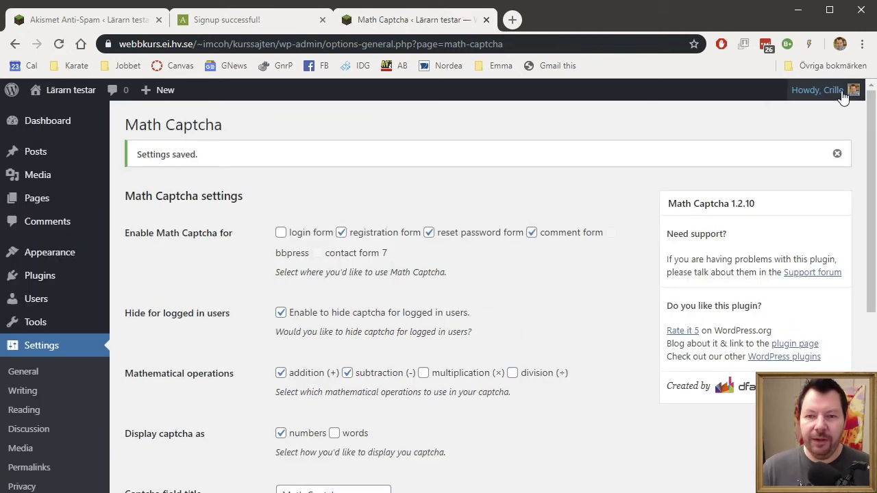
pyautogui.moveTo(839, 91)
pyautogui.click(772, 172)
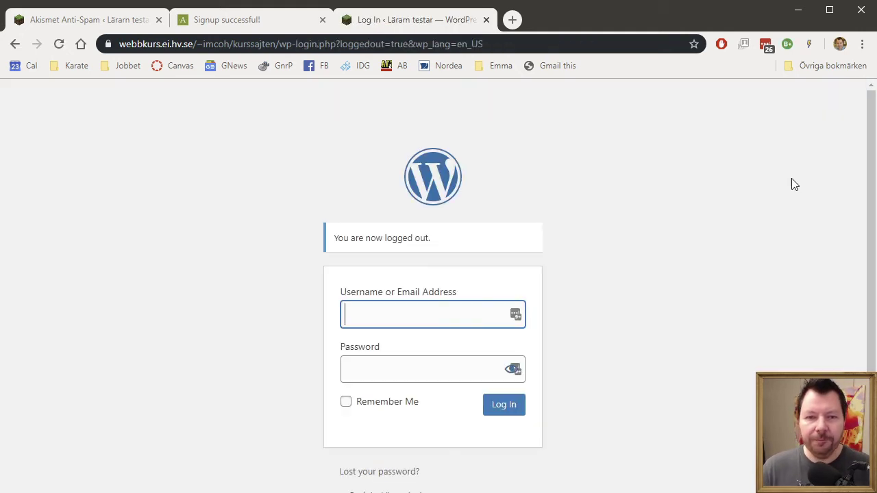
# - Trim the address to the site root and open the Testar Footnotes post's comment section
pyautogui.moveTo(284, 44); pyautogui.dragTo(786, 23)
pyautogui.press('BackSpace')
pyautogui.press('Return')
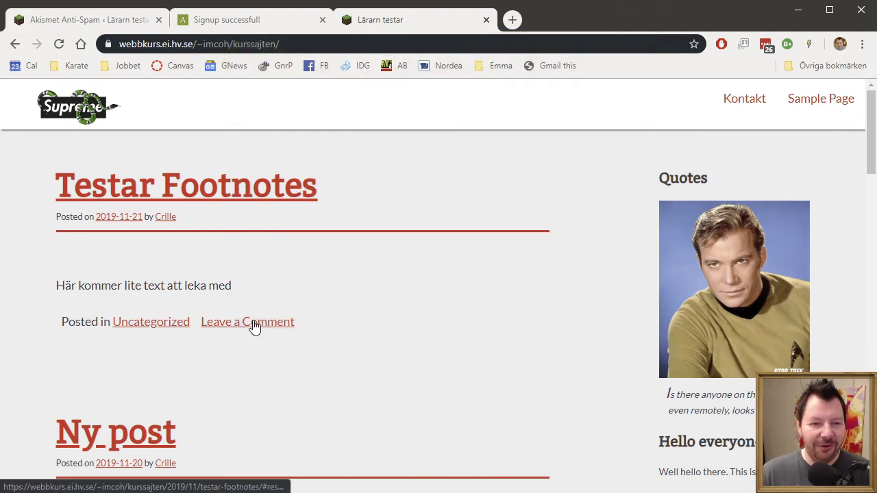
pyautogui.click(252, 327)
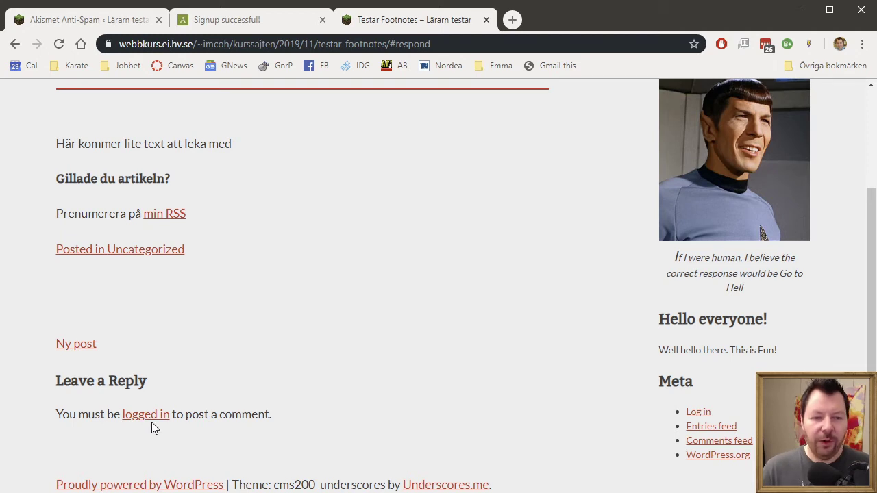
# - Go to the login page via Log in under Meta and focus the password field
pyautogui.scroll(2, 261, 405)
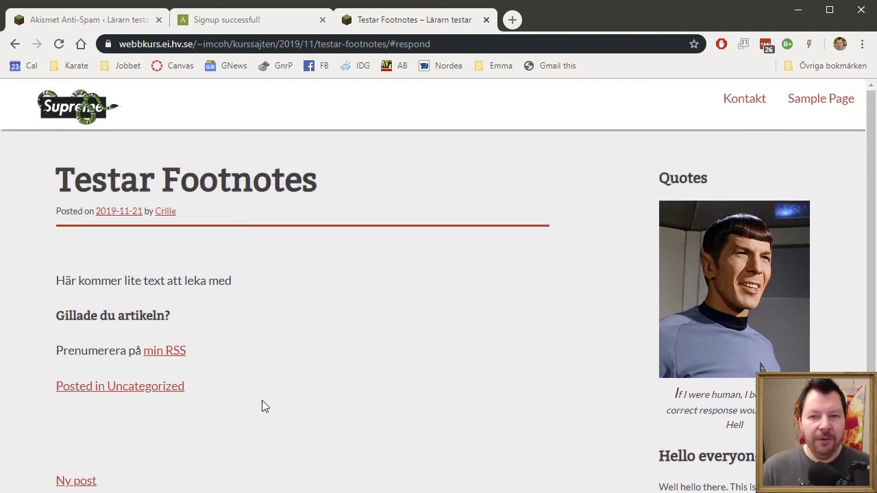
pyautogui.scroll(-2, 574, 401)
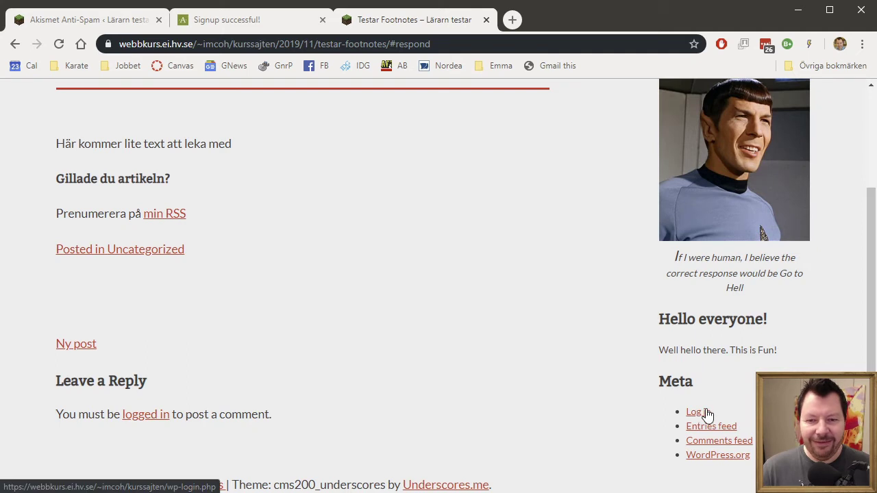
pyautogui.click(693, 411)
pyautogui.click(438, 325)
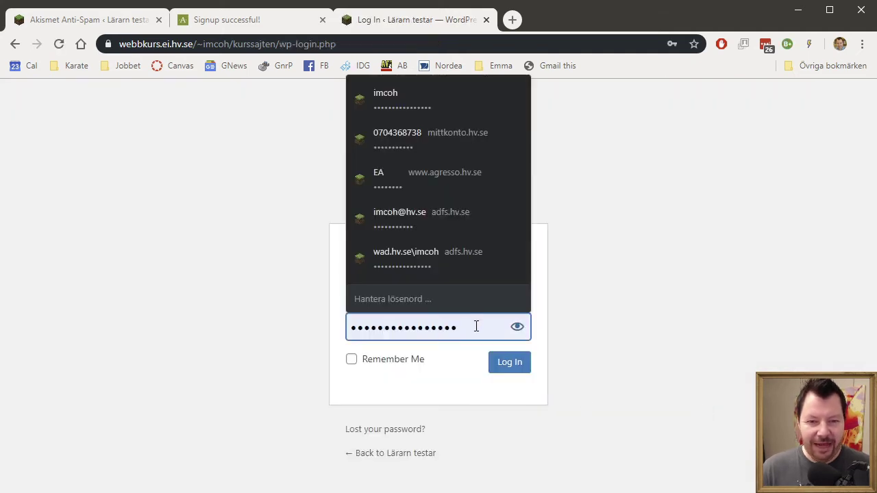
# - Replace the autofilled password with the account password, log in, and dismiss Chrome's password prompt
pyautogui.moveTo(476, 325); pyautogui.dragTo(180, 338)
pyautogui.press('BackSpace')
pyautogui.write('•••••••••••')
pyautogui.press('Return')
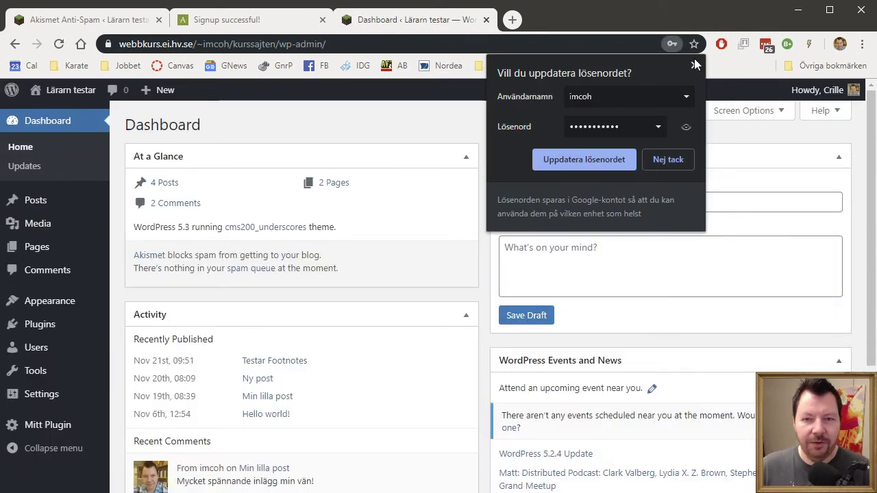
pyautogui.click(695, 66)
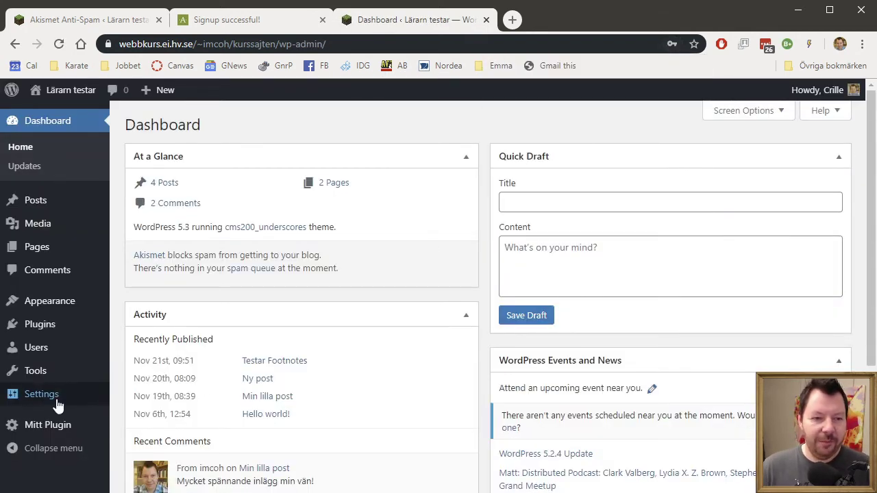
# - Uncheck 'Users must be registered and logged in to comment' in Discussion Settings, save, and log out
pyautogui.moveTo(58, 406)
pyautogui.click(151, 339)
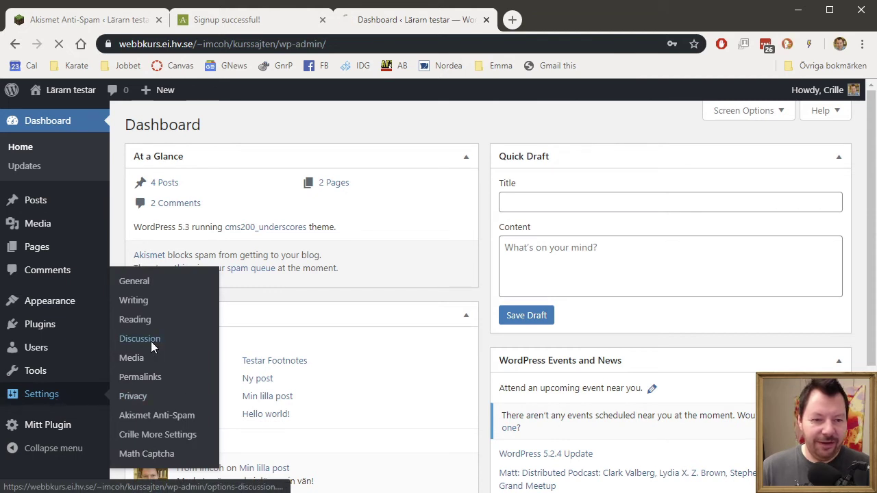
pyautogui.click(333, 280)
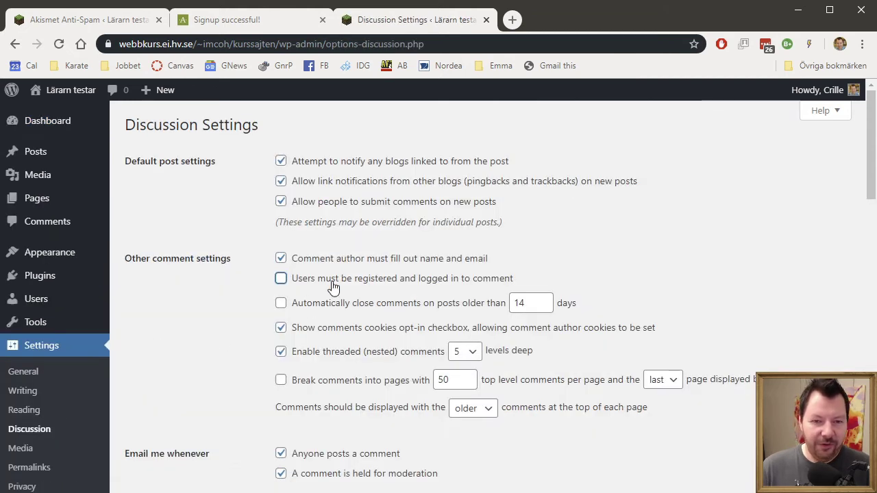
pyautogui.scroll(-20, 341, 321)
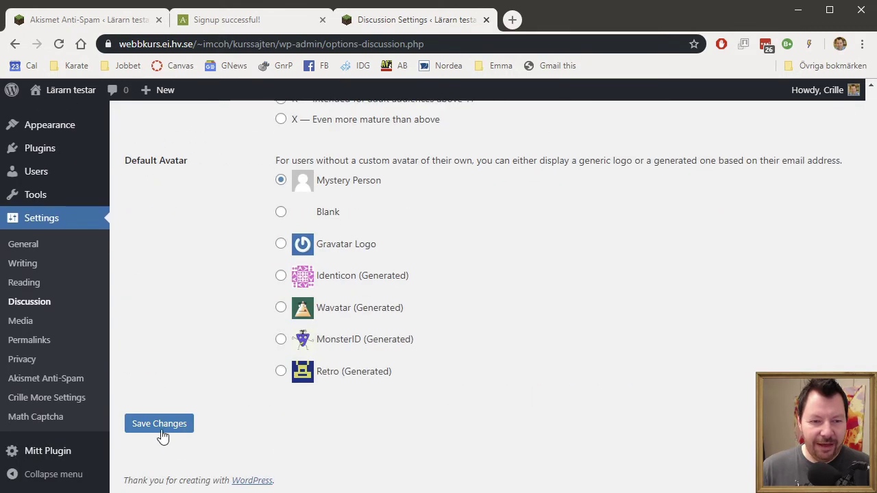
pyautogui.click(161, 434)
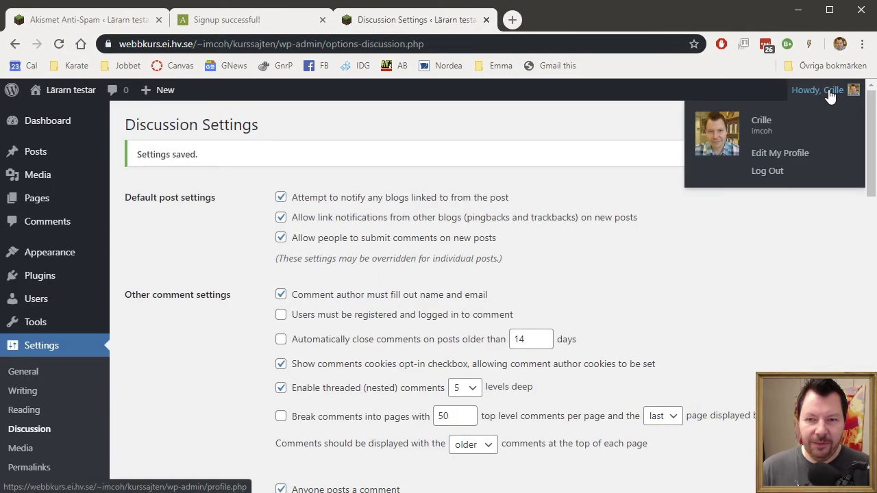
pyautogui.moveTo(808, 94)
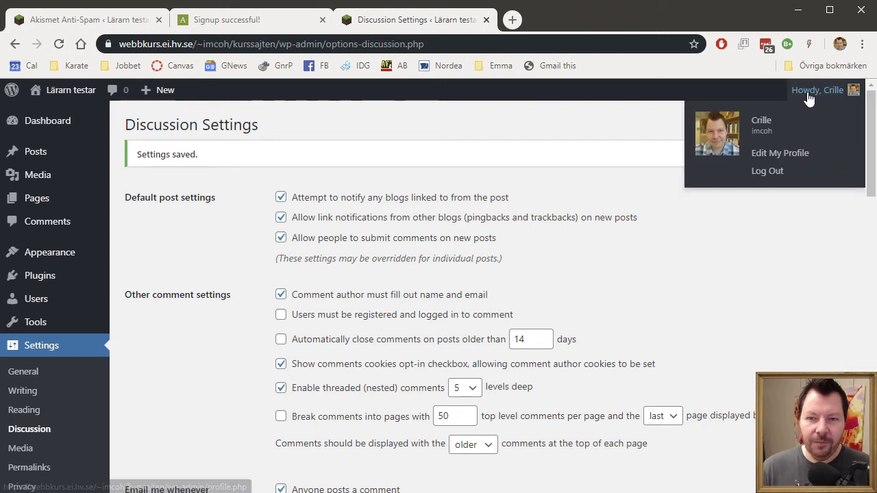
pyautogui.click(772, 172)
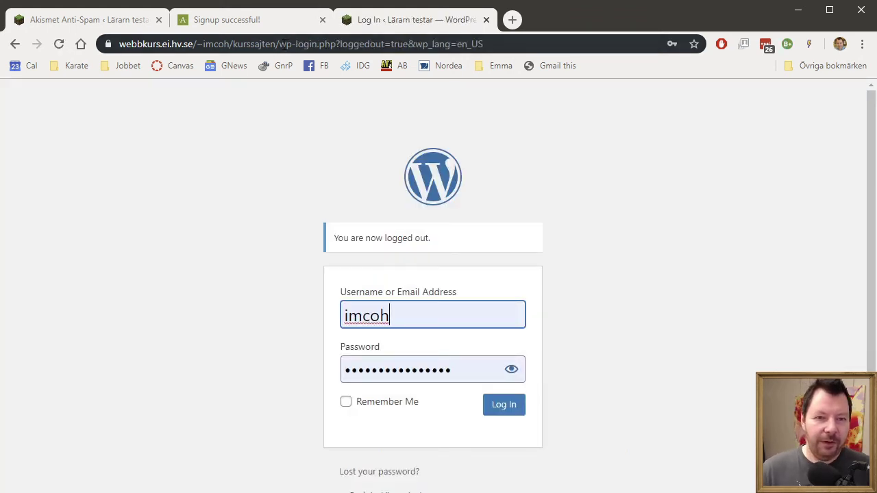
# - From the home page, open the Testar Footnotes comment form and write 'Trevlig post! Köp piller'
pyautogui.moveTo(277, 44); pyautogui.dragTo(493, 44)
pyautogui.press('Delete')
pyautogui.press('Return')
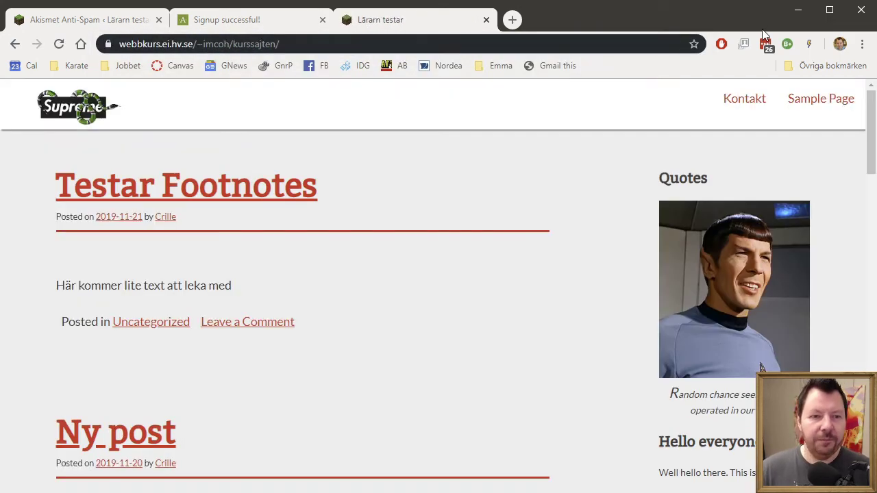
pyautogui.click(264, 327)
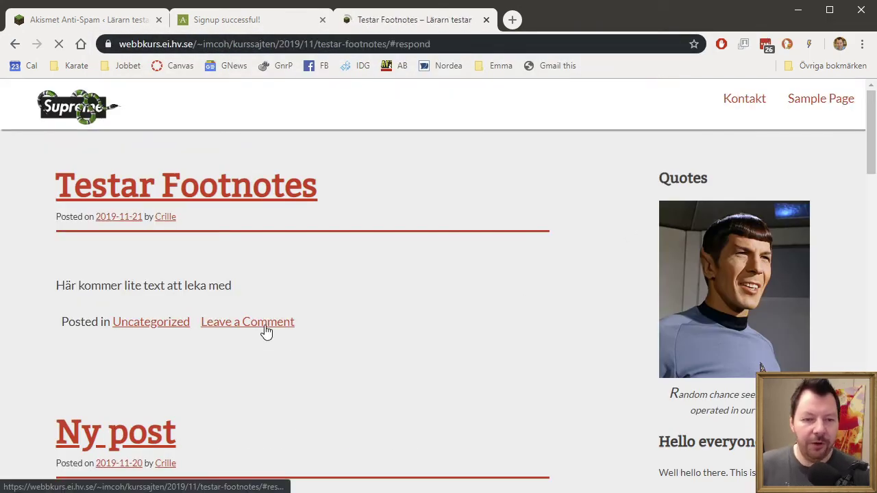
pyautogui.write('Trevlig ')
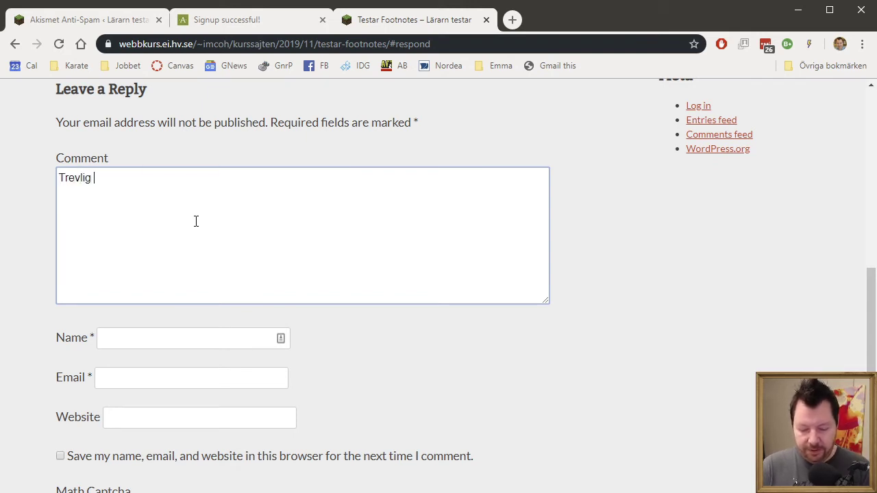
pyautogui.write('post! Köp+ piller')
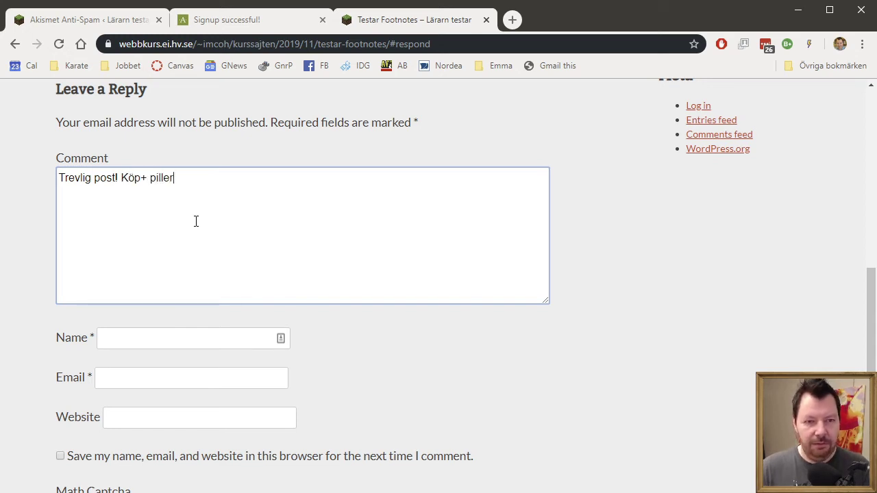
pyautogui.press('Left')
pyautogui.press('BackSpace')
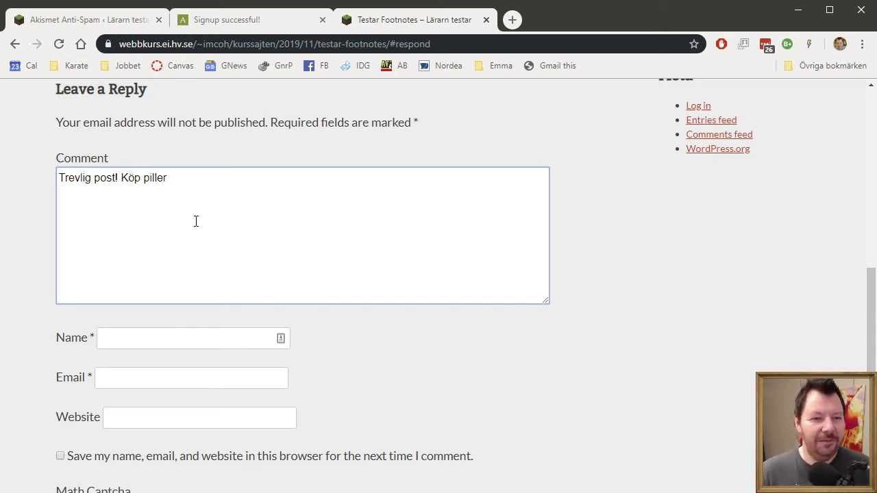
# - Fill in the commenter's name and e-mail address in the comment form
pyautogui.scroll(-2, 528, 376)
pyautogui.click(138, 242)
pyautogui.write('Christian')
pyautogui.press('Tab')
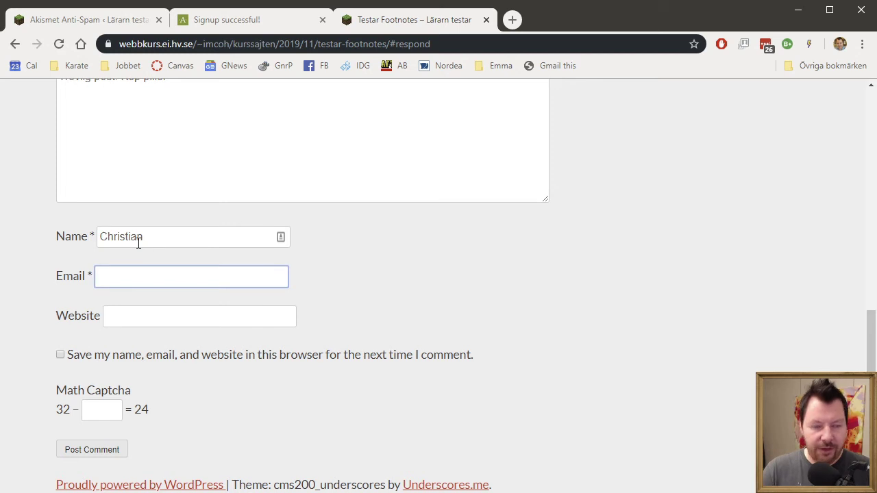
pyautogui.write('crille@fdäfsligdlösf.com')
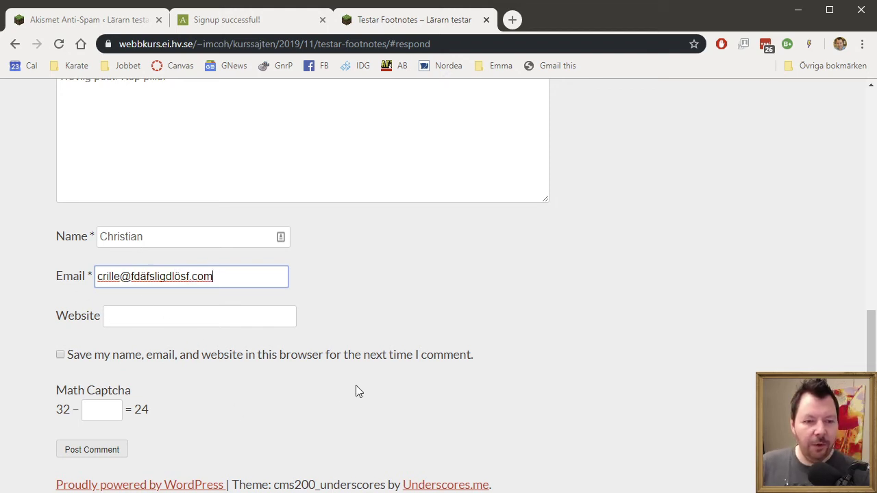
# - Post the comment, correcting the Math Captcha answer from 53 to 8 after the error
pyautogui.click(119, 411)
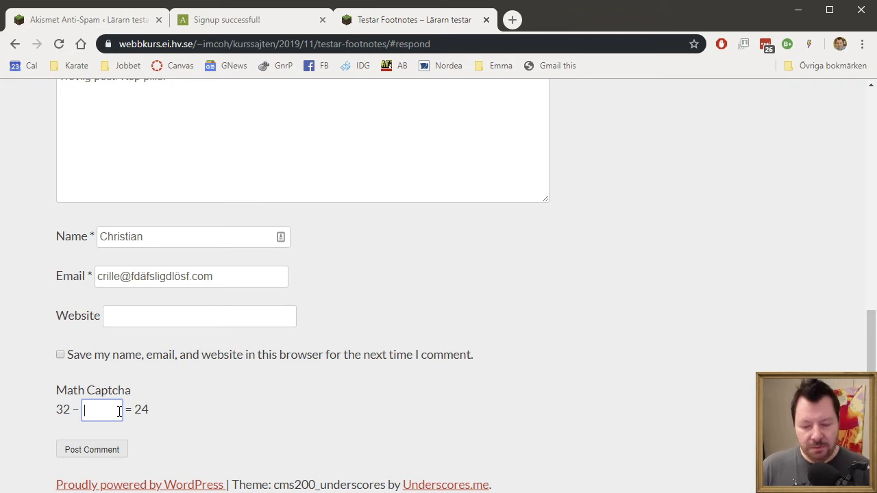
pyautogui.write('53')
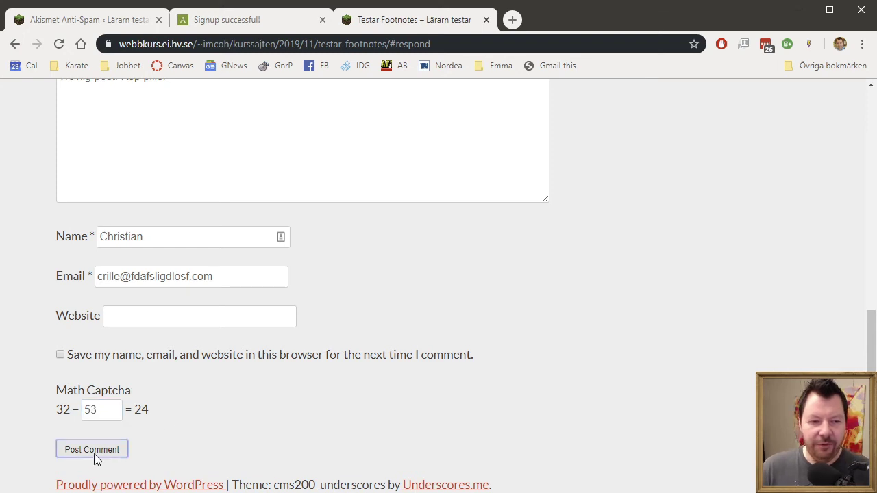
pyautogui.click(95, 457)
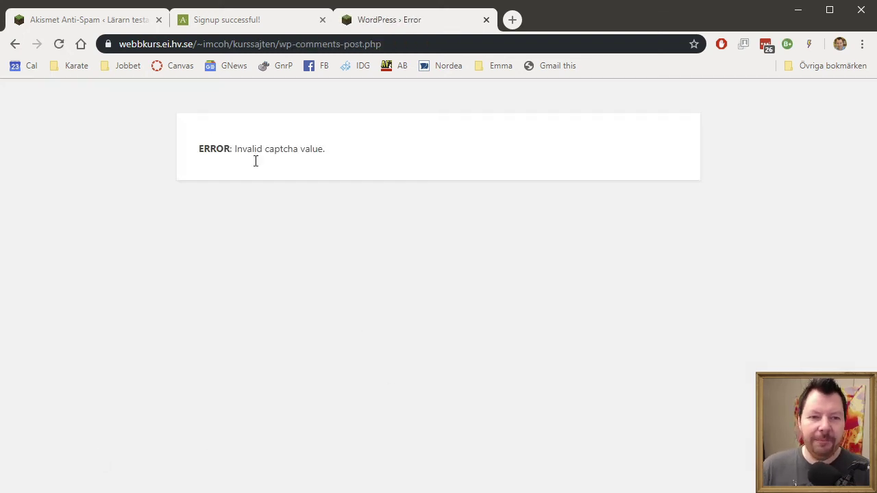
pyautogui.hotkey('alt', 'Left')
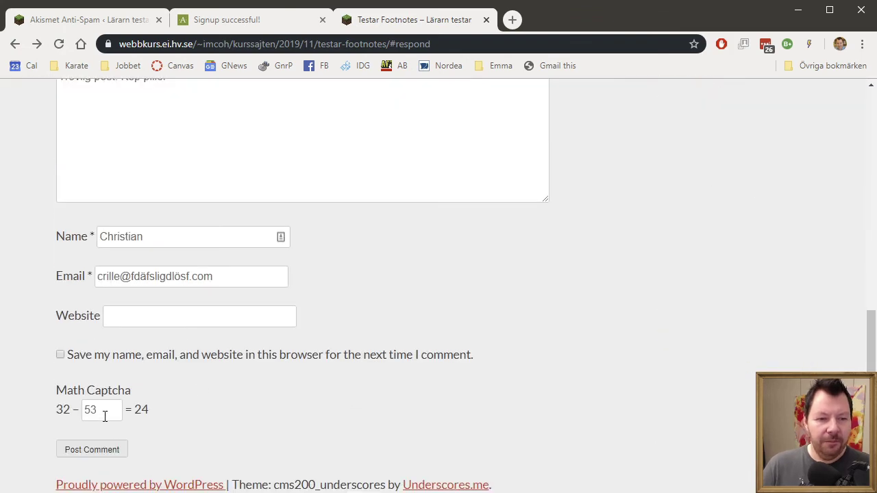
pyautogui.doubleClick(105, 411)
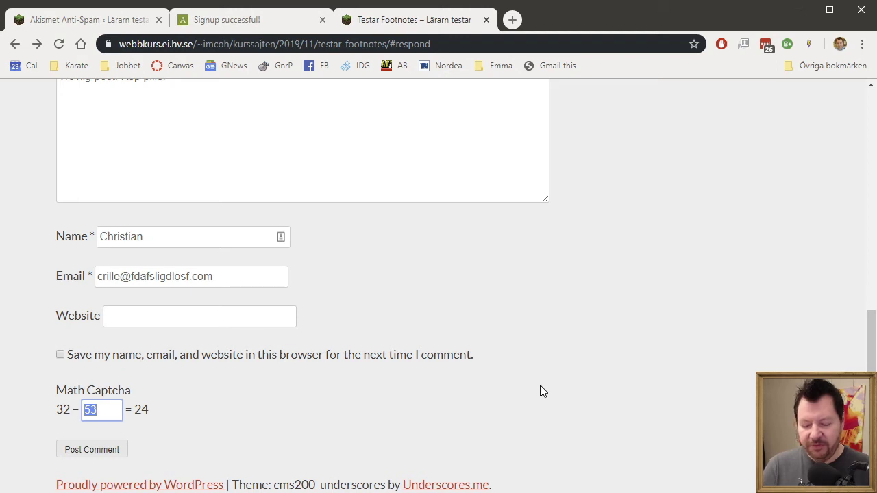
pyautogui.write('8')
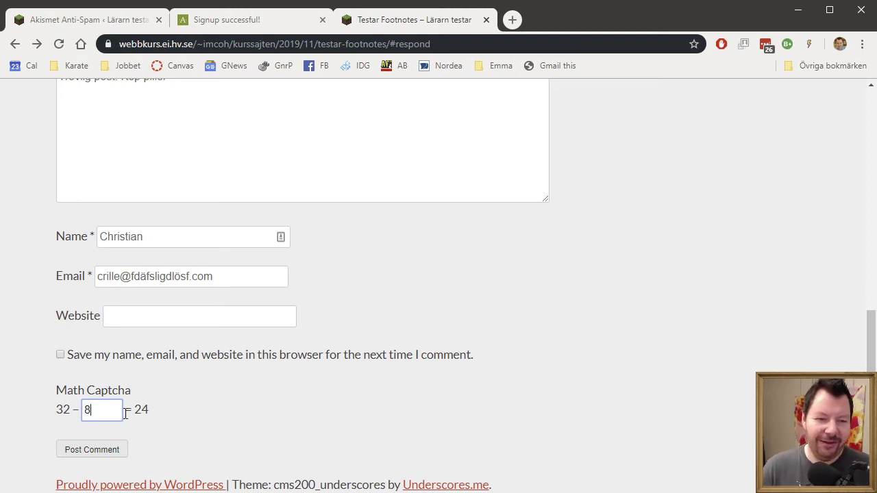
pyautogui.click(110, 455)
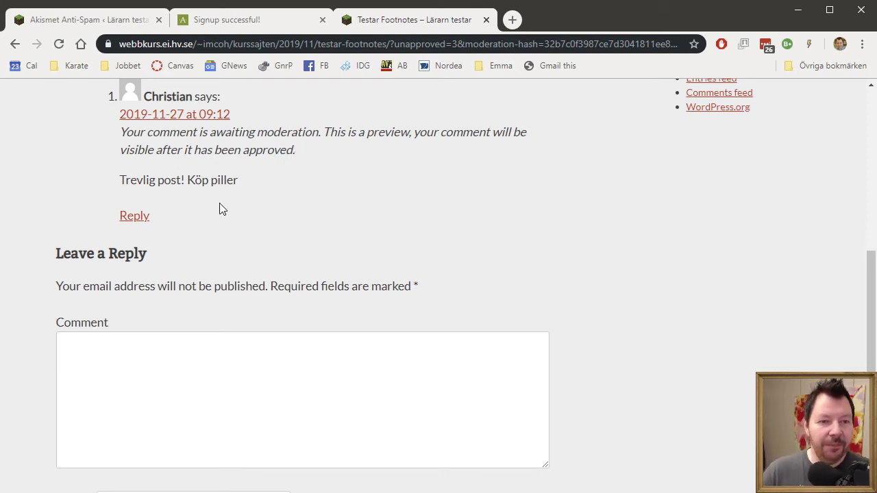
# - Check the comment awaiting moderation, then follow the sidebar Log in link
pyautogui.moveTo(124, 178); pyautogui.dragTo(333, 194)
pyautogui.click(333, 194)
pyautogui.scroll(10, 333, 192)
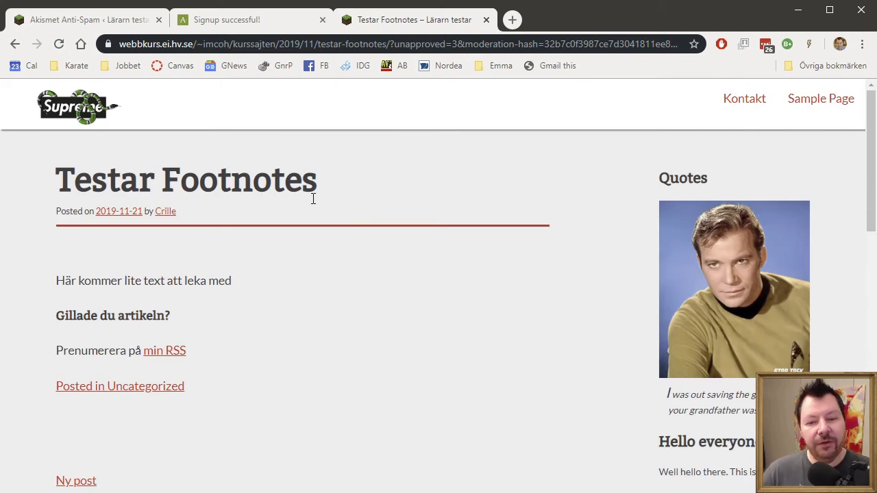
pyautogui.scroll(-5, 348, 212)
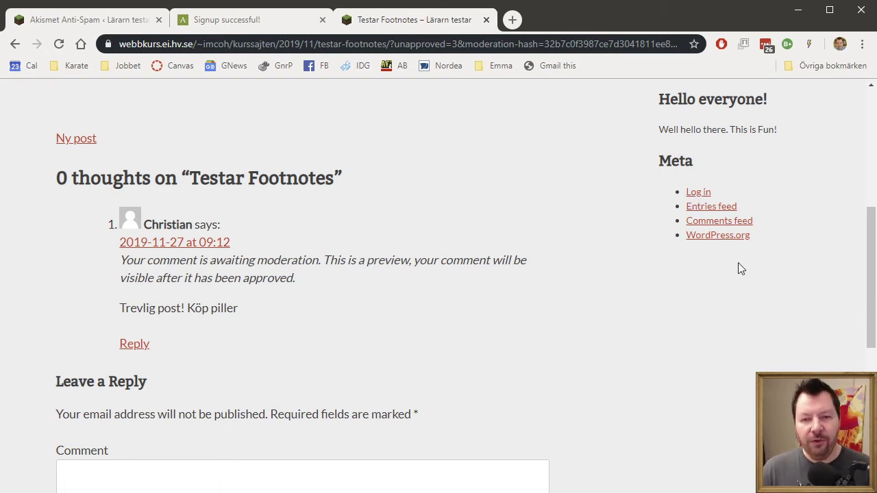
pyautogui.click(701, 195)
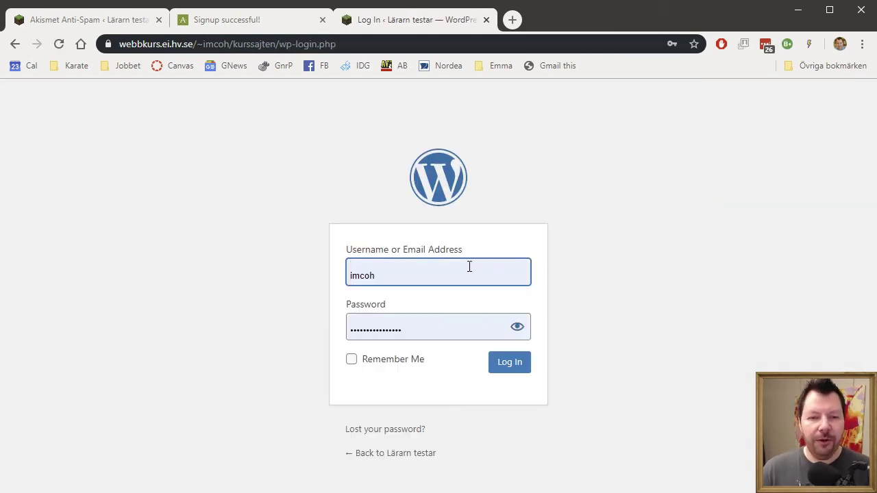
# - Log in with the account password and open the Comments list showing the pending test comment
pyautogui.click(425, 324)
pyautogui.moveTo(479, 324); pyautogui.dragTo(179, 326)
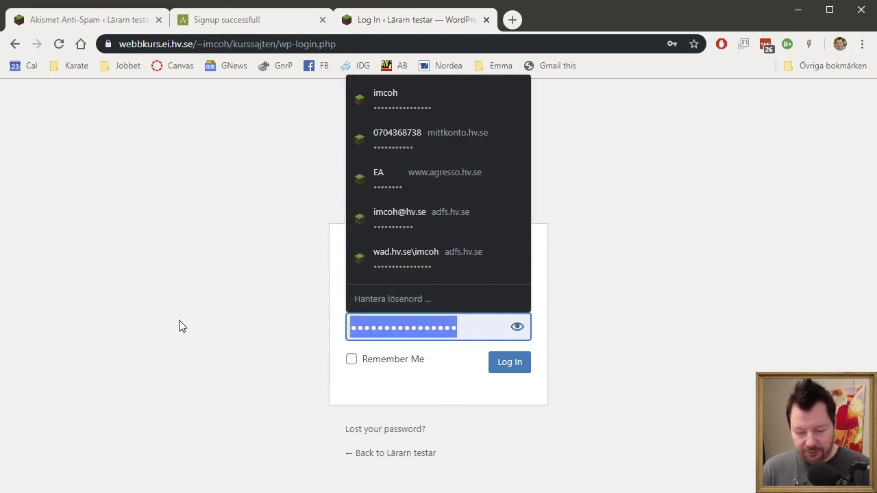
pyautogui.write('••••••••••')
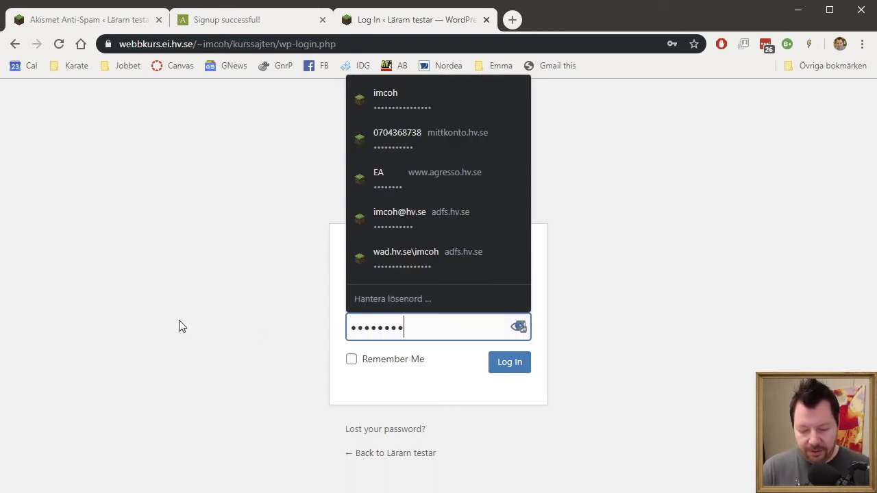
pyautogui.press('Return')
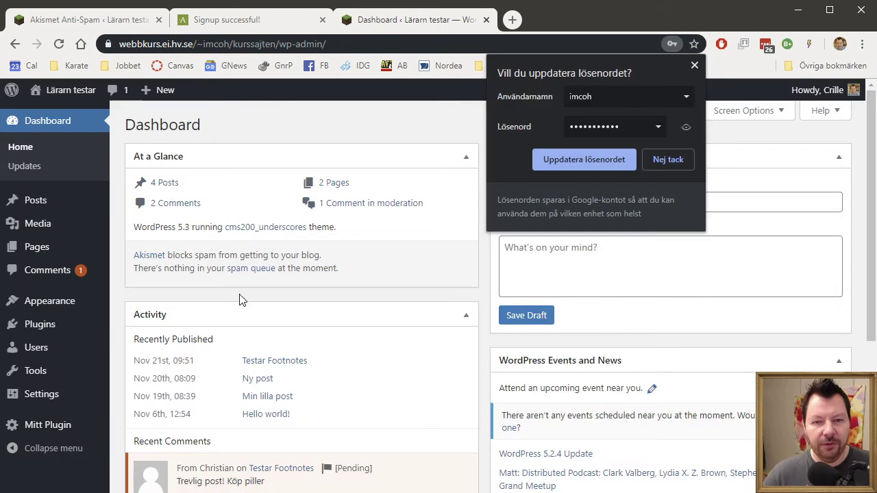
pyautogui.click(694, 66)
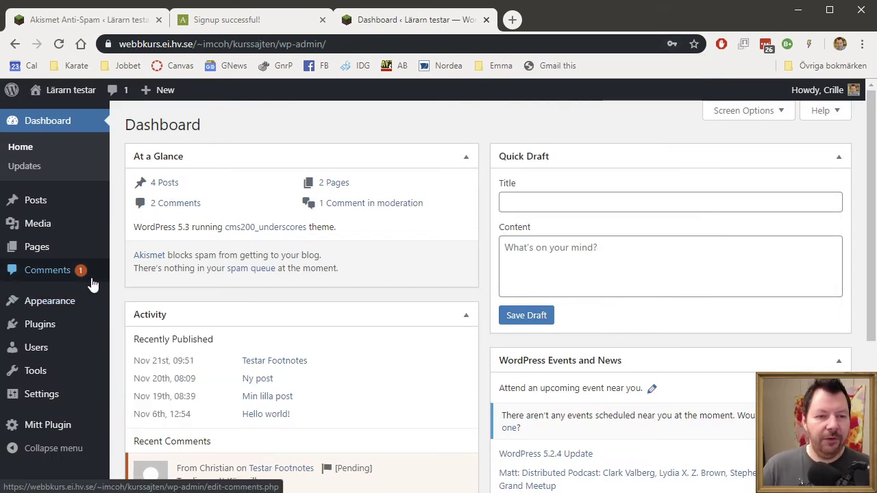
pyautogui.click(68, 274)
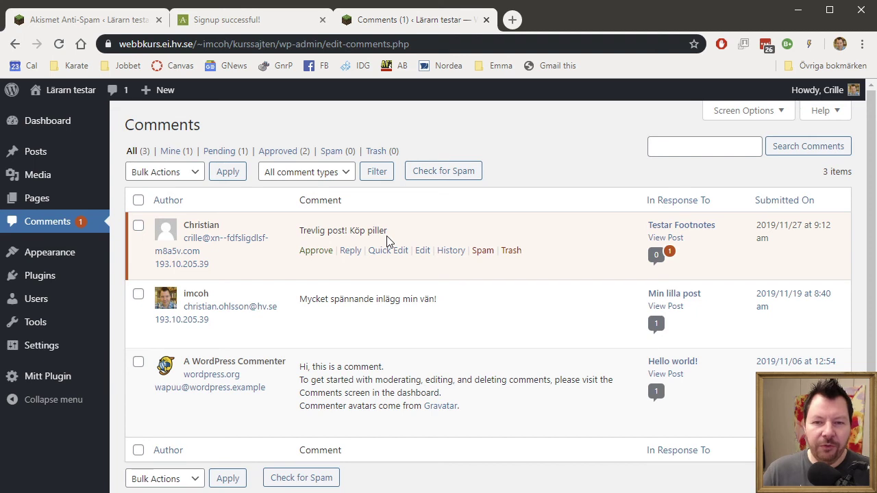
# - Approve 'Trevlig post! Köp piller' and view it under the live Testar Footnotes post
pyautogui.click(317, 252)
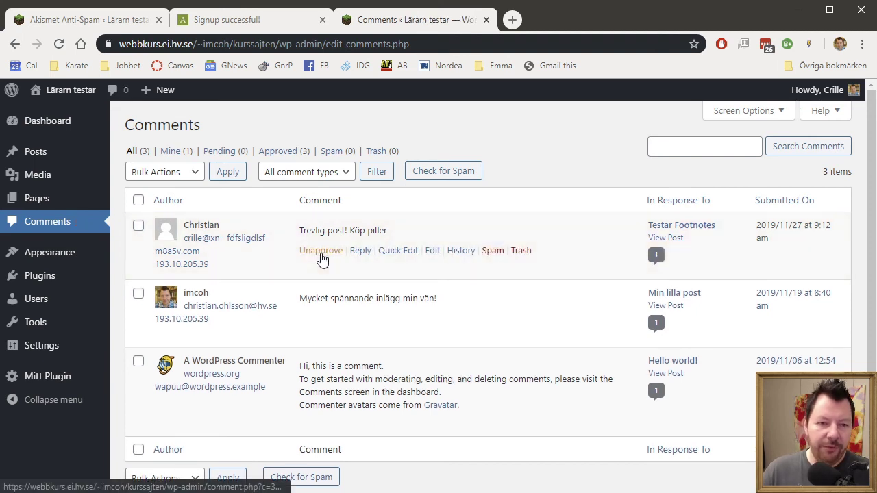
pyautogui.moveTo(69, 90)
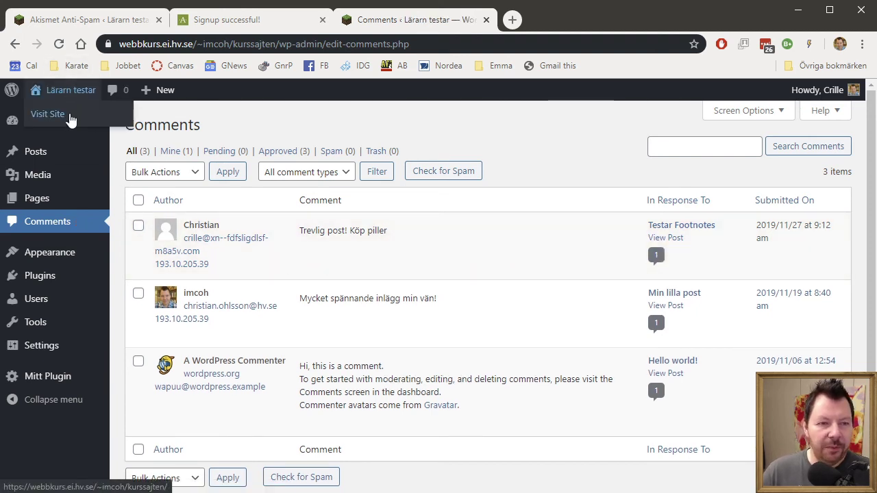
pyautogui.click(50, 113)
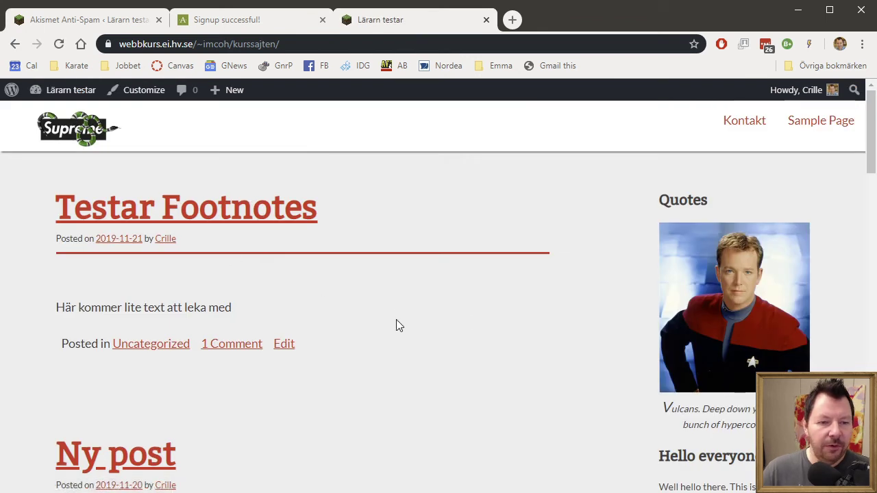
pyautogui.click(233, 344)
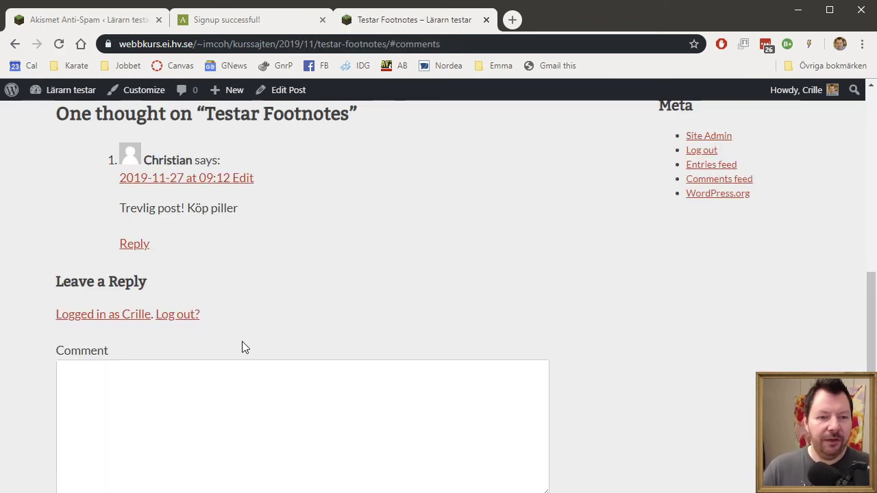
pyautogui.moveTo(122, 211); pyautogui.dragTo(357, 221)
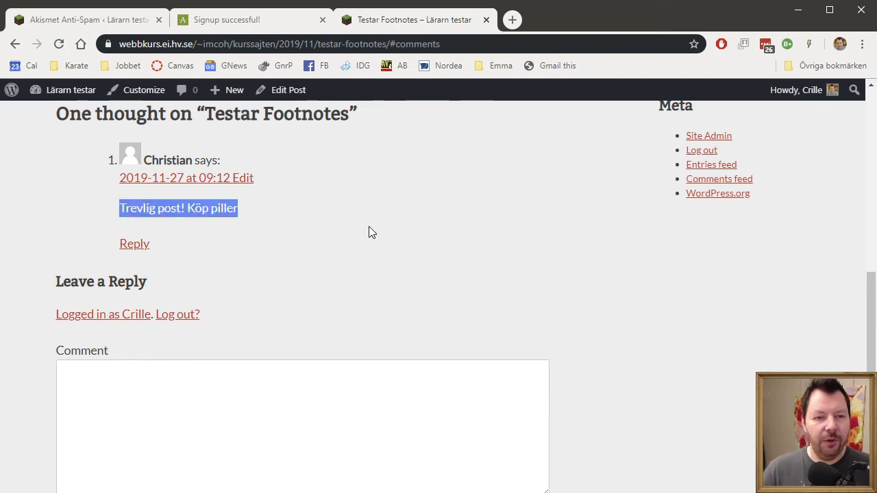
pyautogui.click(212, 207)
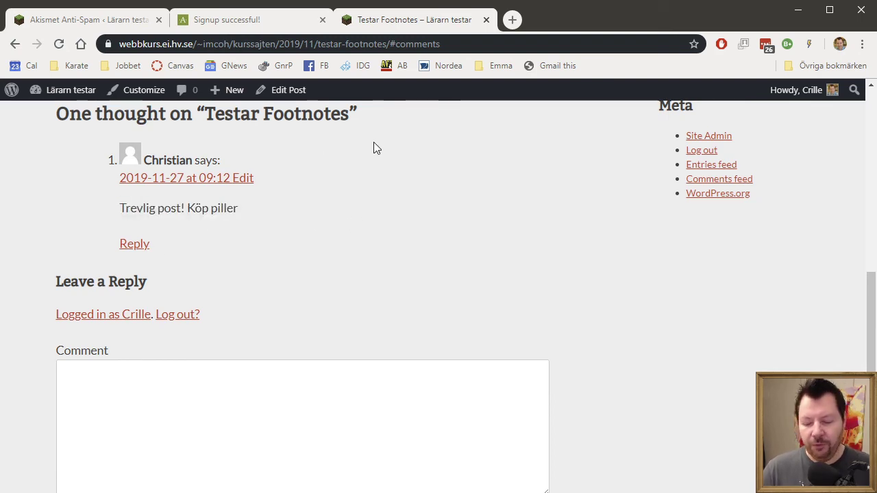